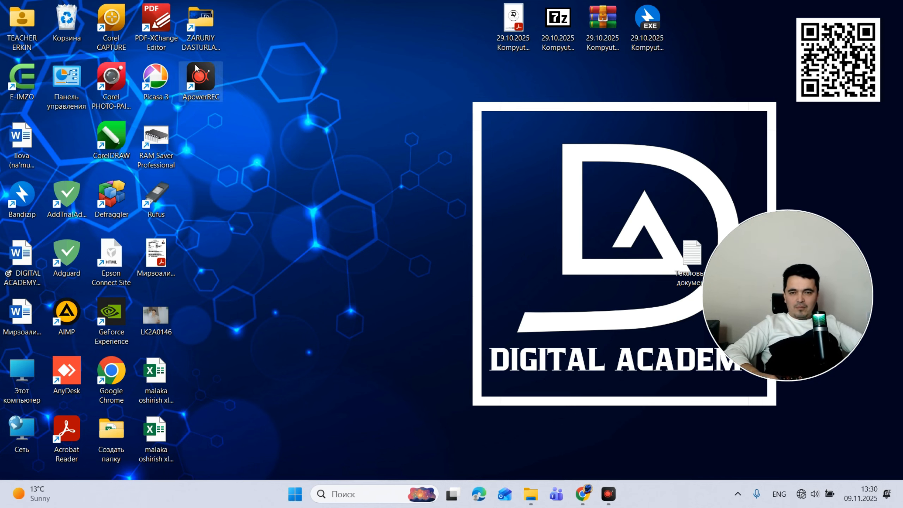
Open the ZARURIY DASTURLAR folder from the desktop and go to its ZARURIY DASTURLAR > DASTURLAR subfolder
double_click(195, 51)
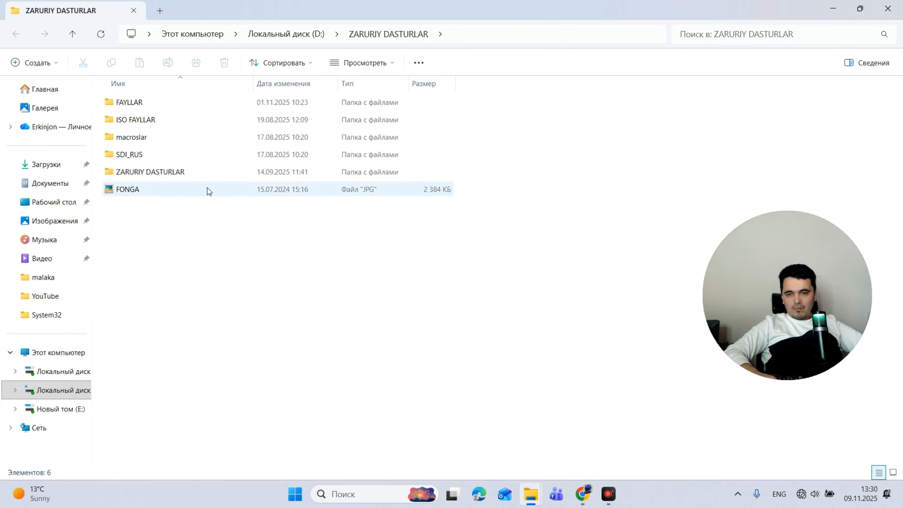
left_click(179, 176)
double_click(179, 174)
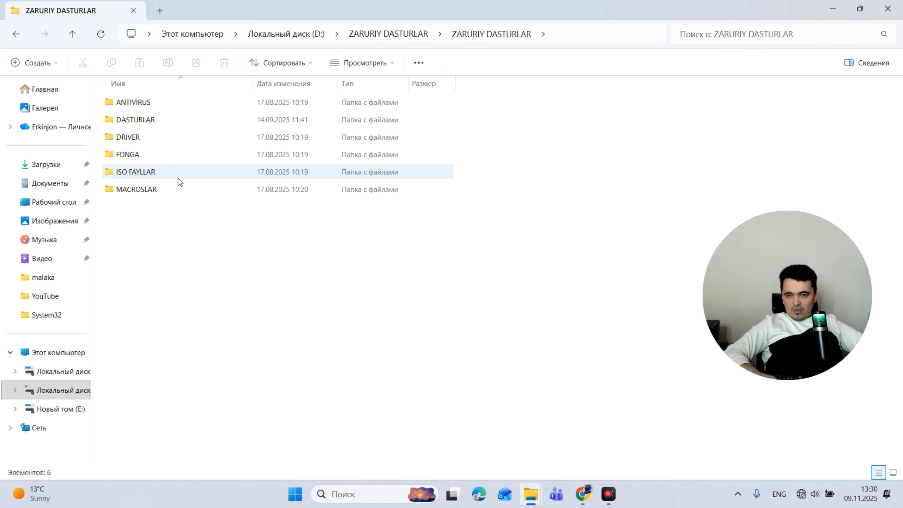
double_click(134, 121)
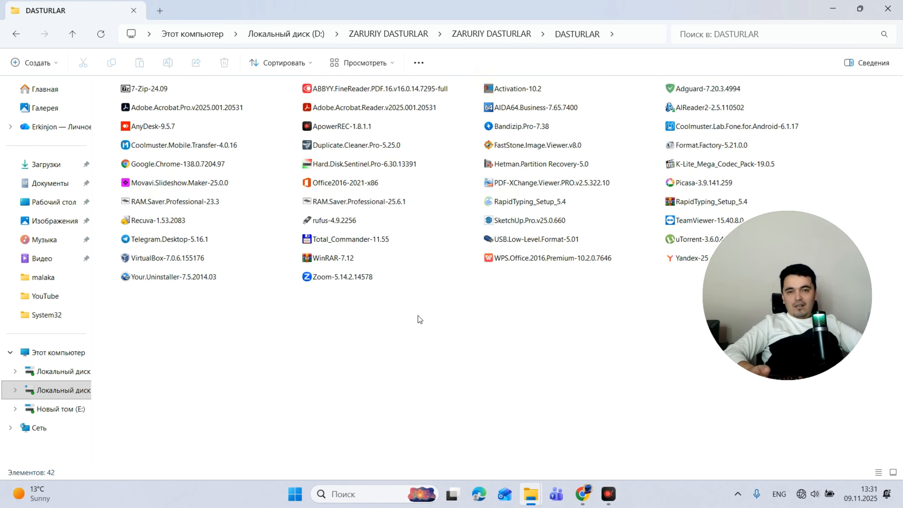
Install ABBYY FineReader PDF 16 to C:\Program Files\ABBYY FineReader 16, agree to remove the licensing service, and close the folder window
double_click(370, 94)
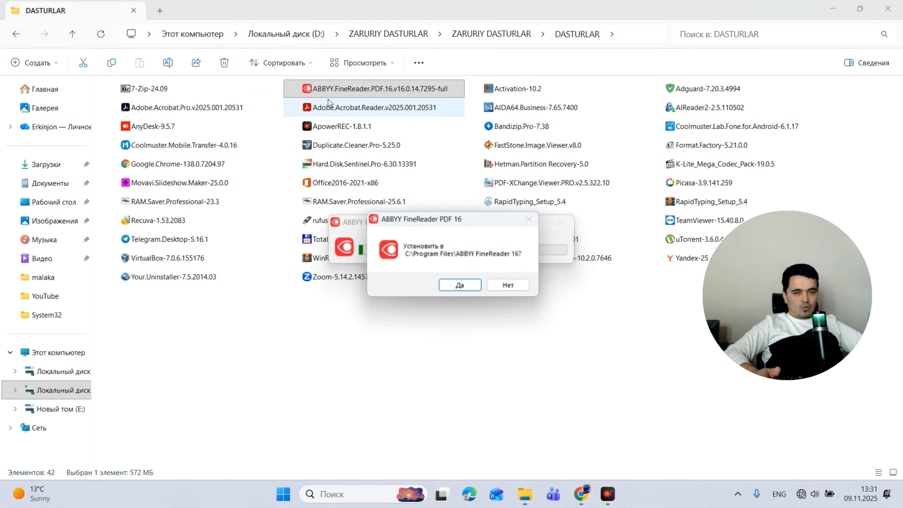
left_click(451, 285)
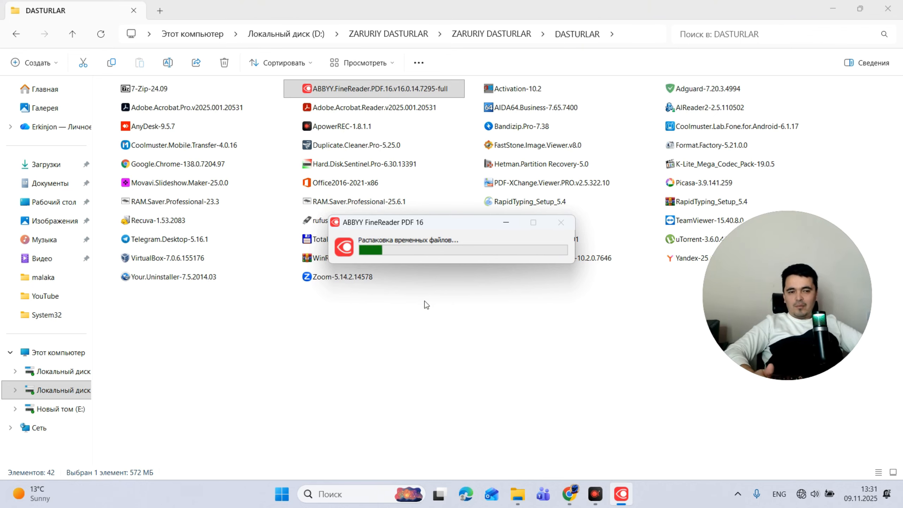
mouse_move(751, 260)
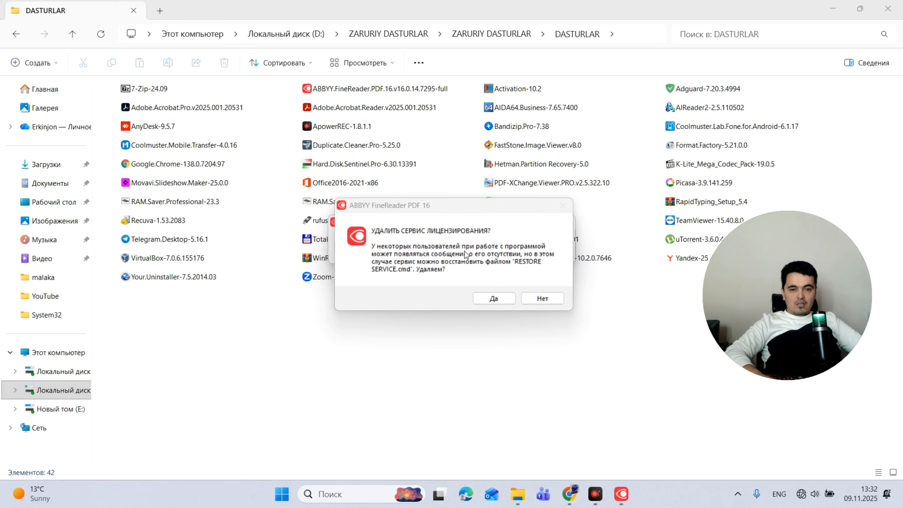
left_click(486, 299)
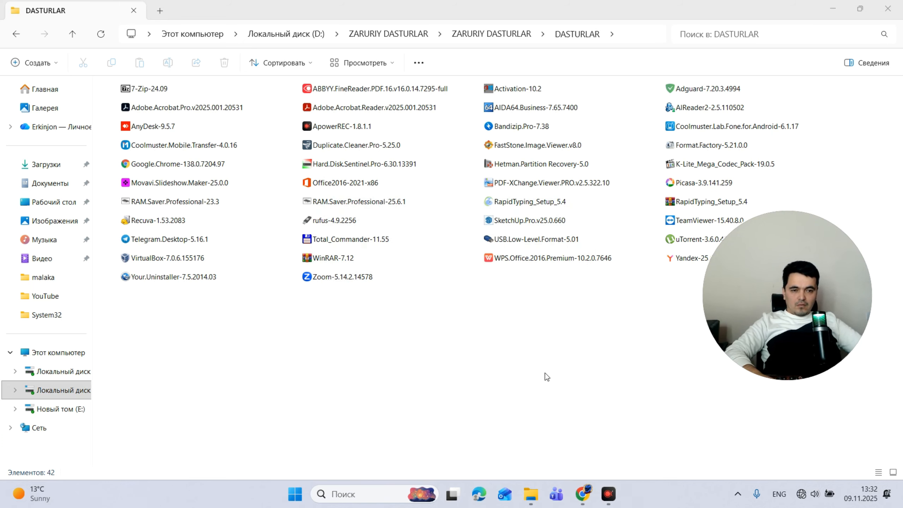
left_click(888, 8)
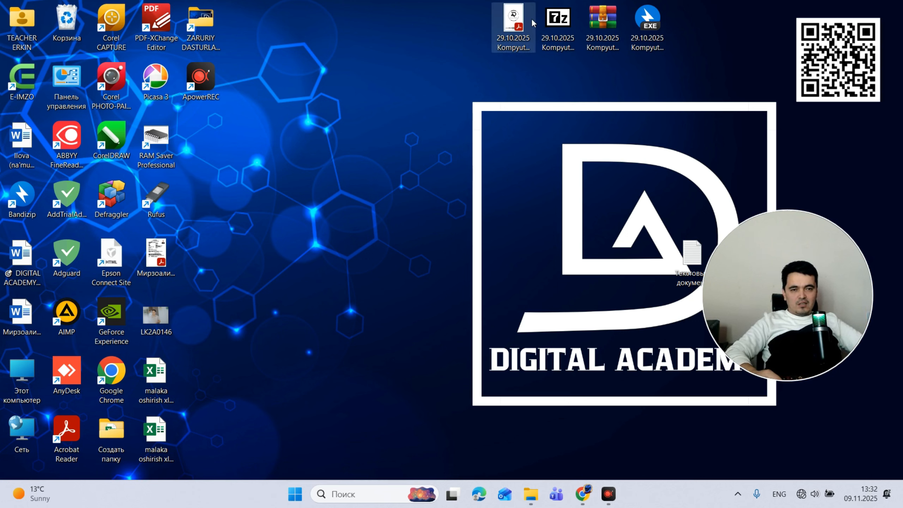
Move the 29.10.2025 Kompyuter PDF to an empty area of the desktop and open it in ABBYY FineReader PDF
left_click_drag(513, 20, 484, 144)
right_click(460, 135)
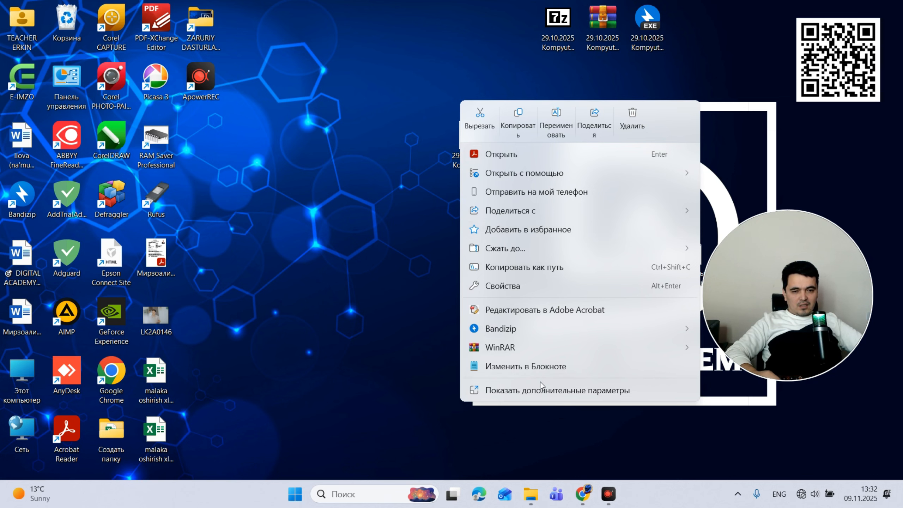
left_click(531, 391)
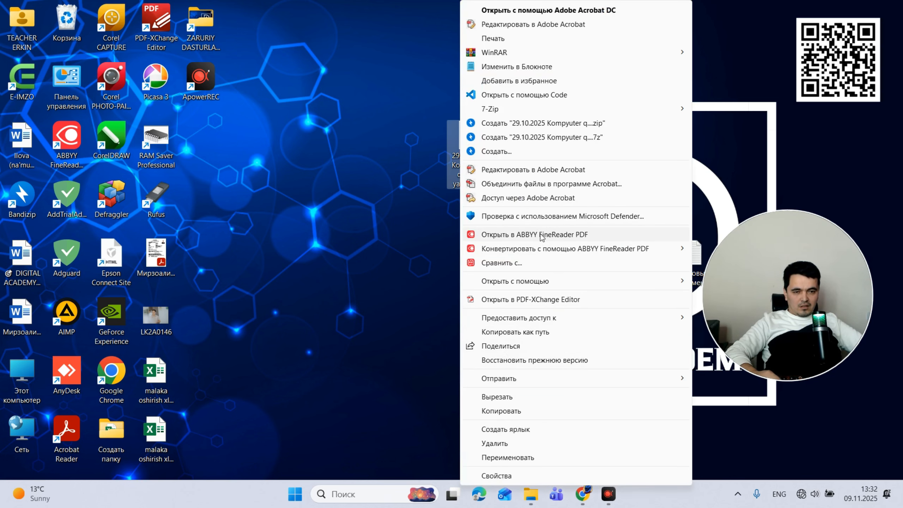
mouse_move(521, 250)
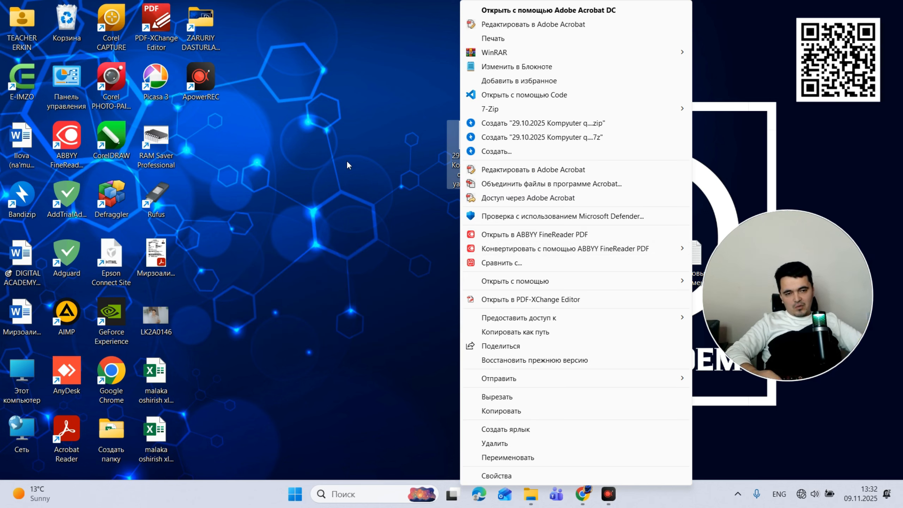
left_click(510, 233)
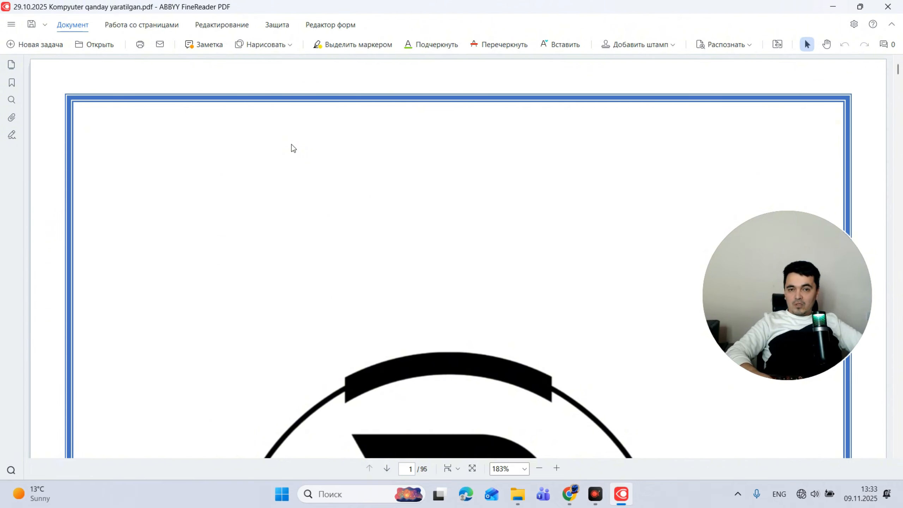
Highlight the copyright text below the "Mualliflik huquqi" heading on page 1 in yellow
scroll(391, 175, "down", 3, "ctrl")
scroll(395, 213, "up", 1, "ctrl")
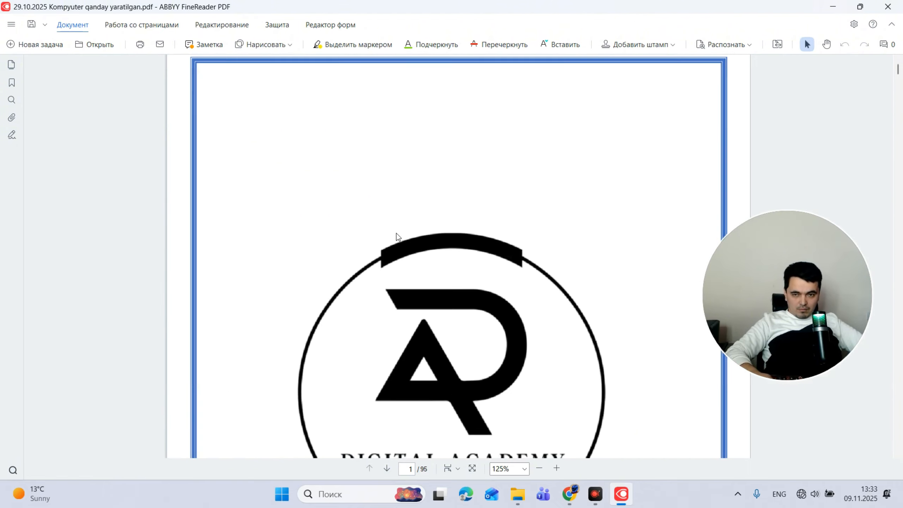
scroll(397, 256, "down", 2)
scroll(397, 259, "down", 3, "ctrl")
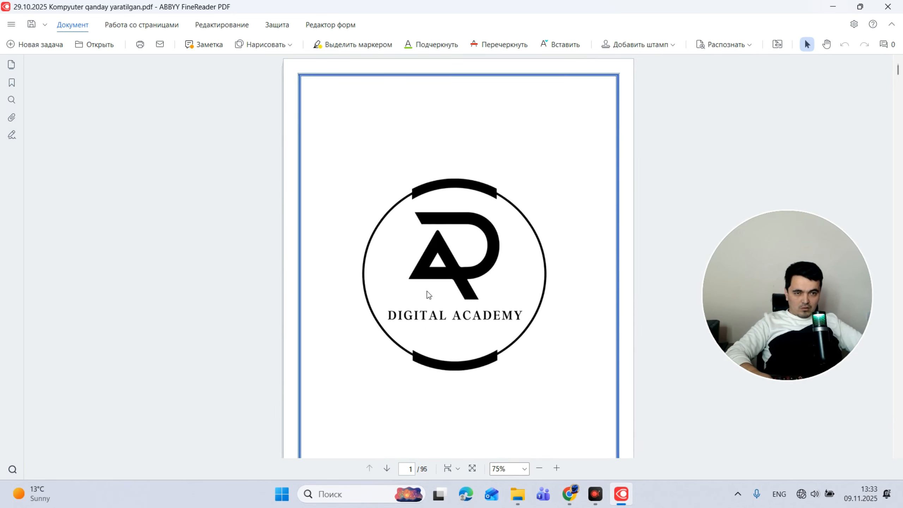
scroll(417, 256, "down", 2)
scroll(405, 235, "up", 3, "ctrl")
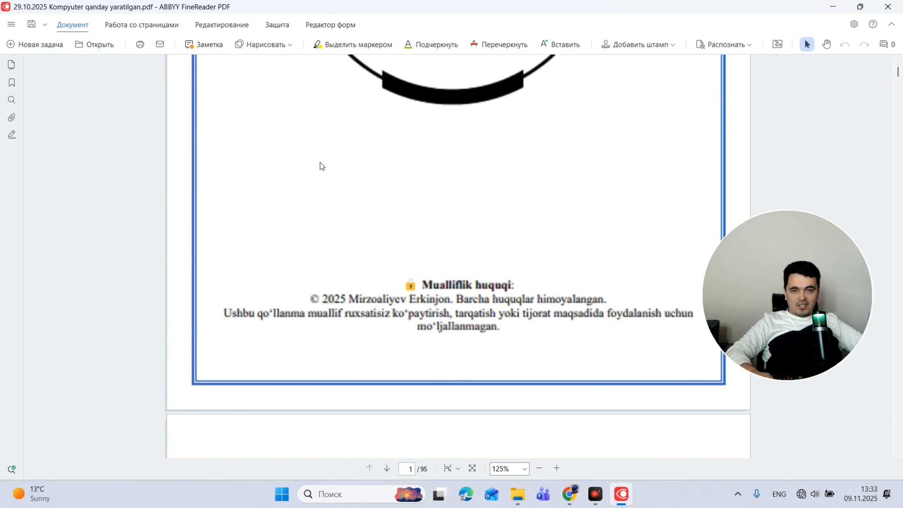
left_click(329, 46)
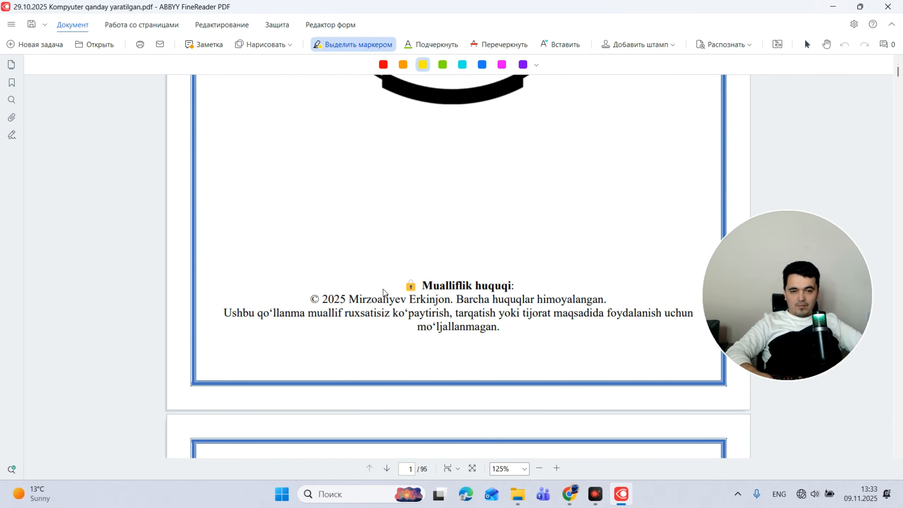
mouse_move(320, 299)
left_mouse_down()
mouse_move(557, 301)
mouse_move(653, 315)
mouse_move(659, 328)
left_mouse_up()
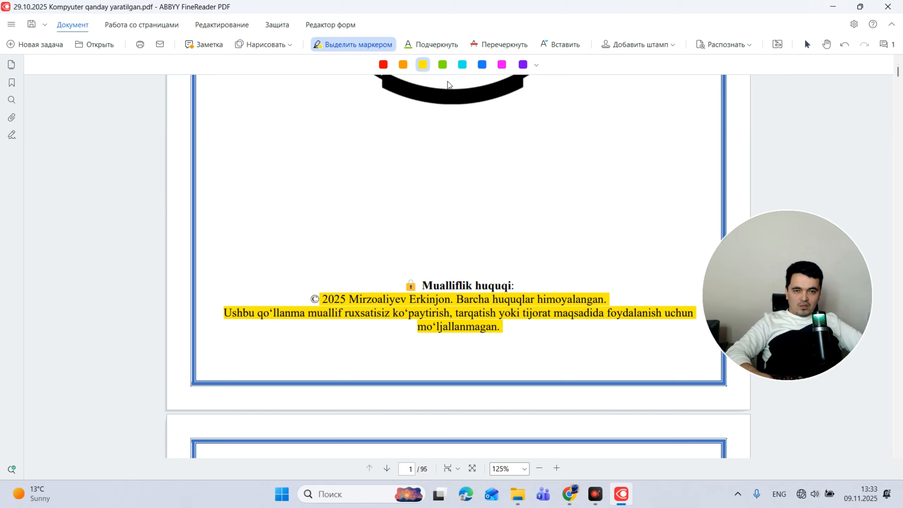
Strike through the yellow-highlighted copyright text on page 1 in red
left_click(433, 45)
left_click(449, 73)
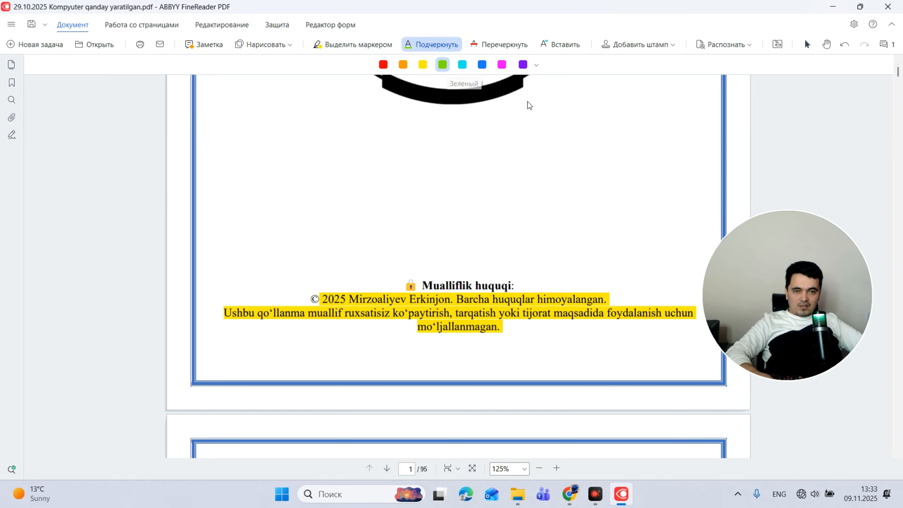
left_click(497, 45)
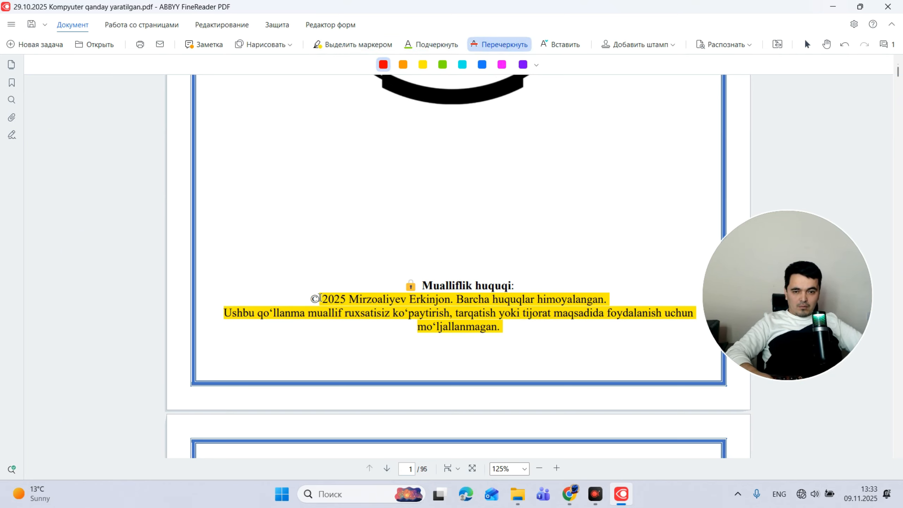
mouse_move(322, 298)
left_mouse_down()
mouse_move(652, 320)
mouse_move(639, 323)
left_mouse_up()
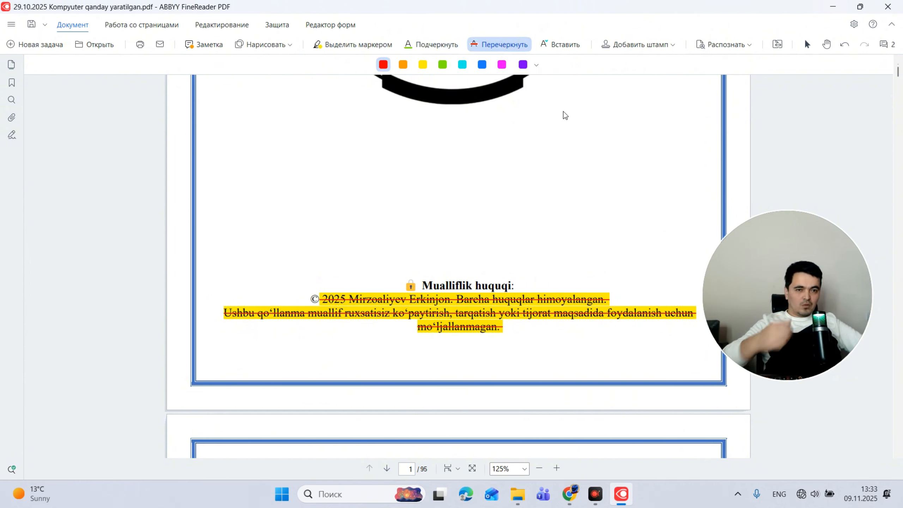
Place two cyan text-insertion marks within the MUNDARIJA heading on page 2
left_click(565, 44)
scroll(498, 214, "down", 1)
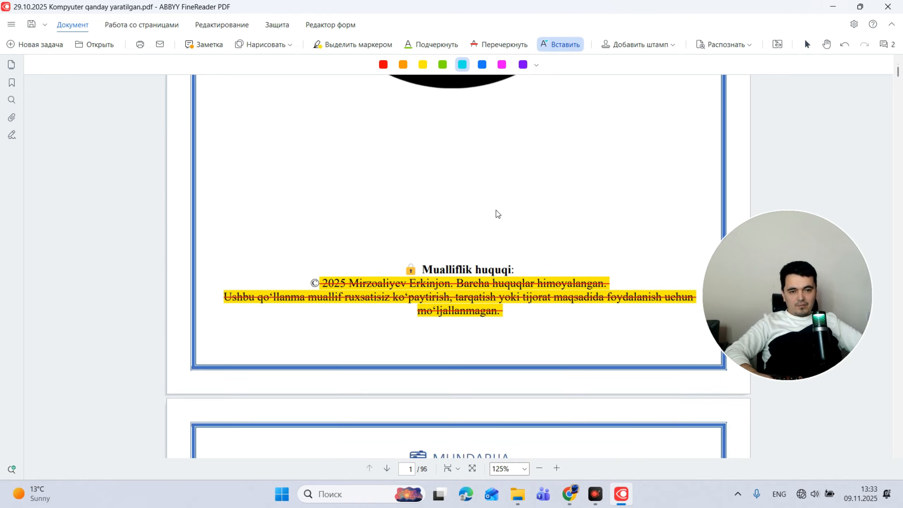
scroll(490, 289, "down", 3)
left_click(490, 379)
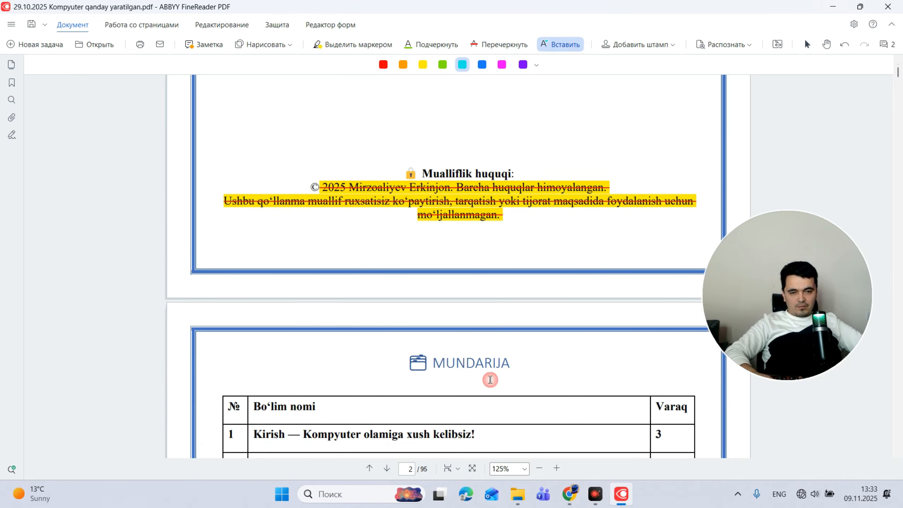
left_click(485, 370)
left_click(494, 367)
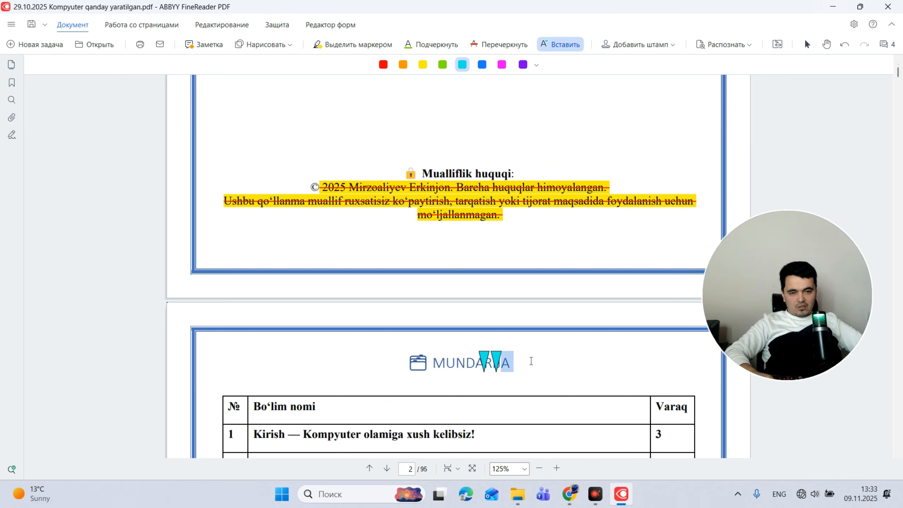
Add the red "Конфиденциальный" stamp just below the copyright text on page 1
left_click(633, 40)
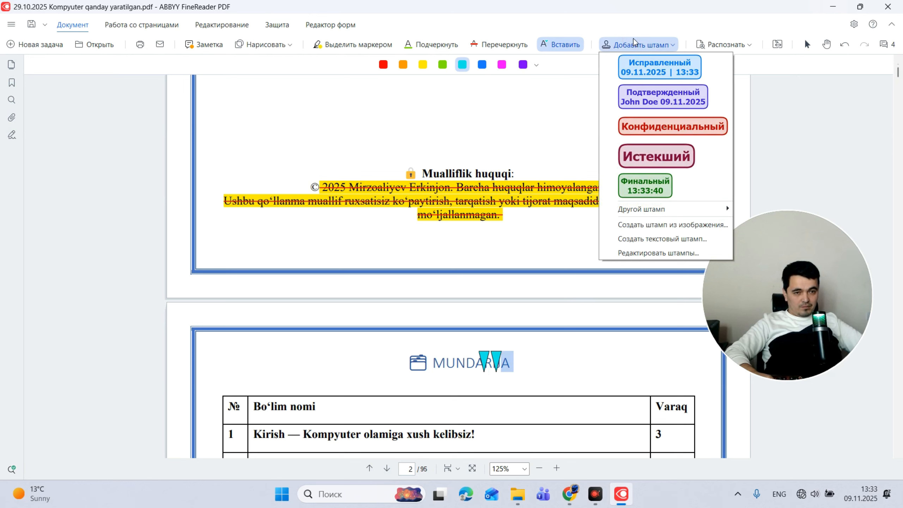
left_click(672, 126)
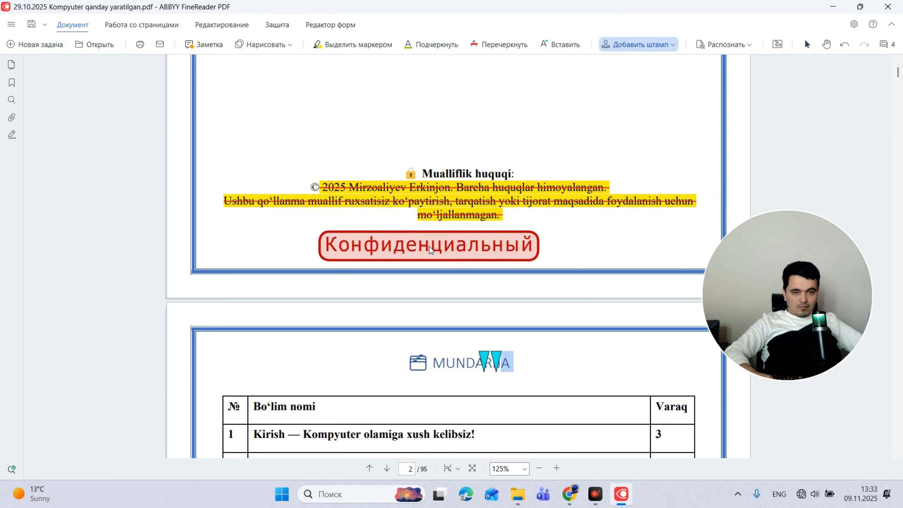
left_click(317, 241)
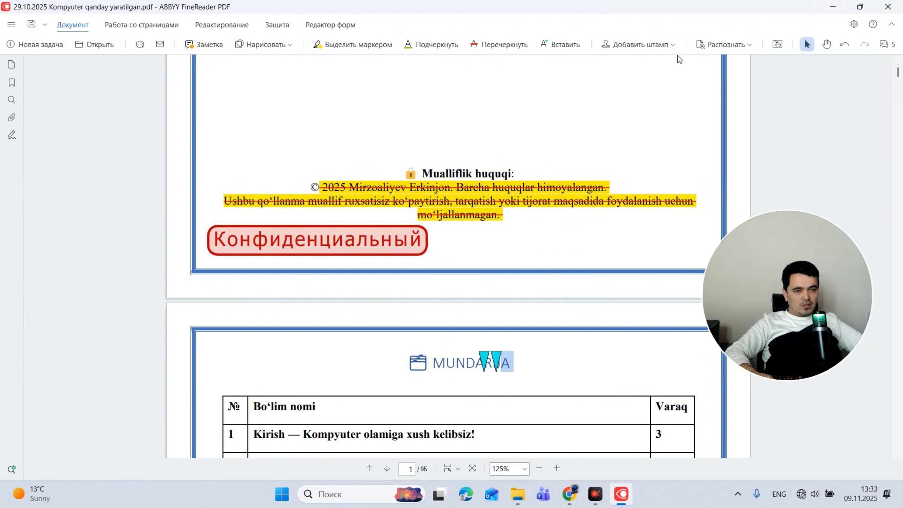
Edit the "Исправленный" stamp, replacing that word with "TO'G'RI" above the date and time, and save it
left_click(673, 45)
mouse_move(697, 212)
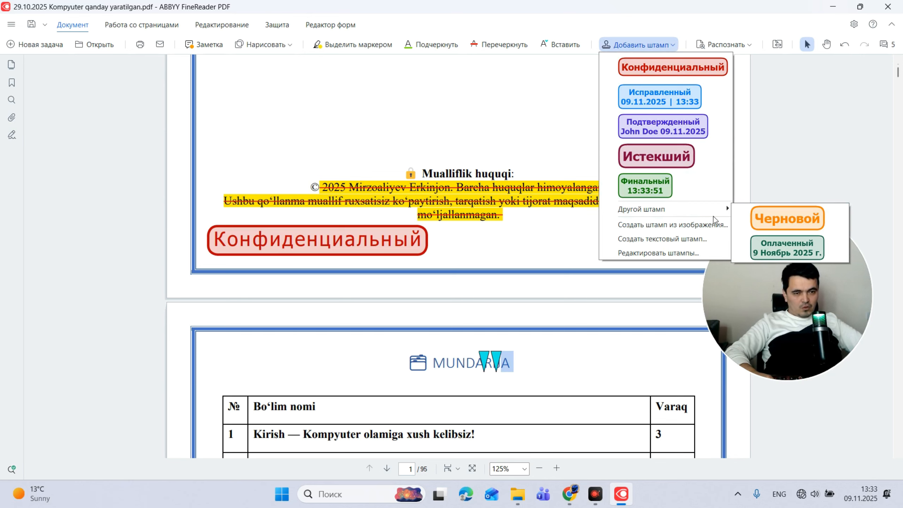
left_click(653, 252)
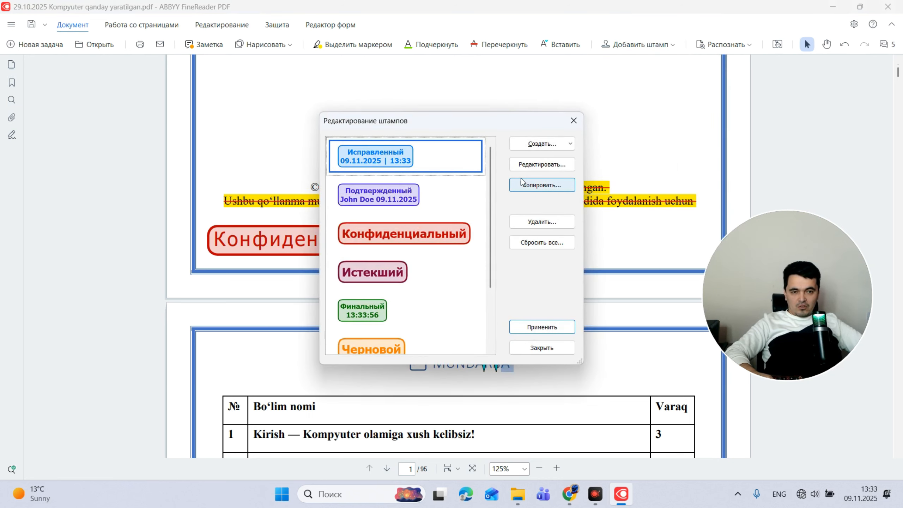
double_click(408, 161)
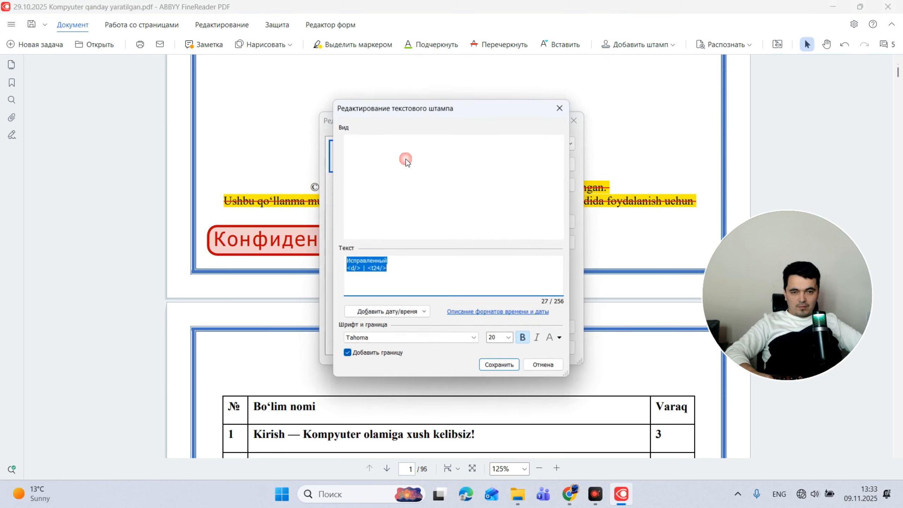
left_click(407, 270)
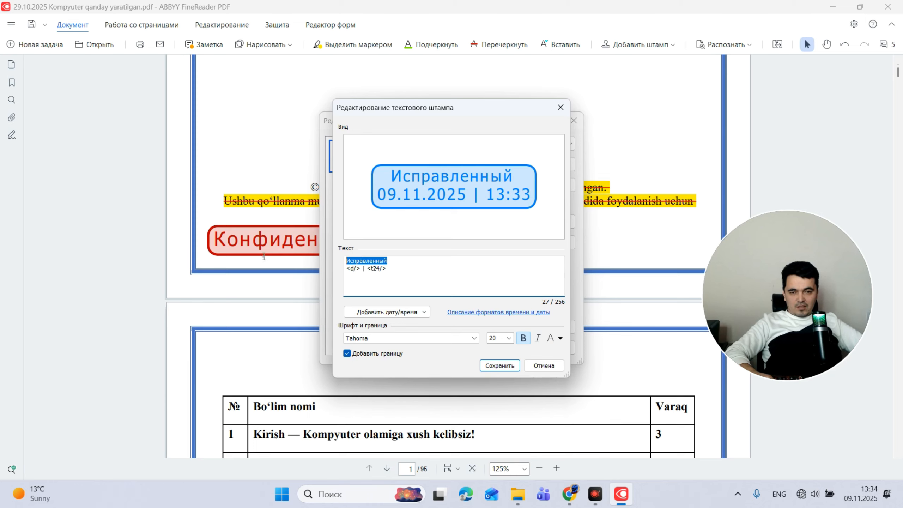
type("TO'G'RI")
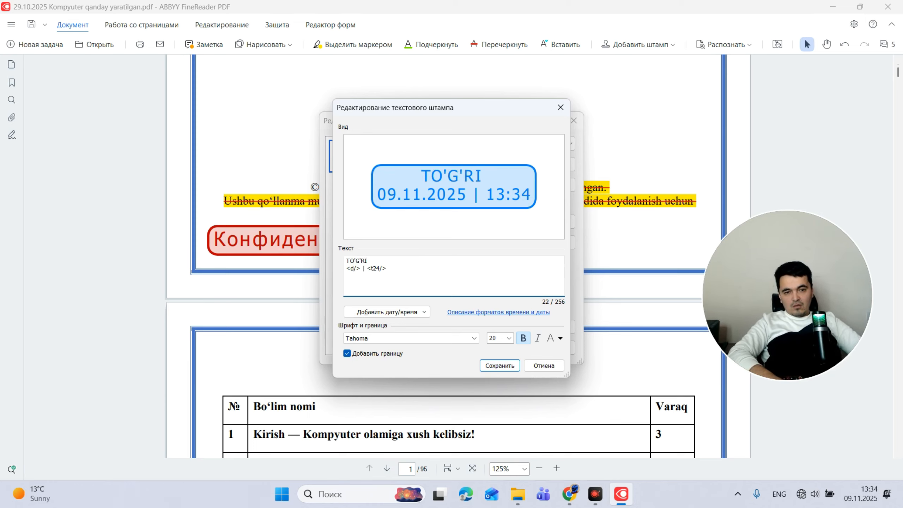
left_click(497, 367)
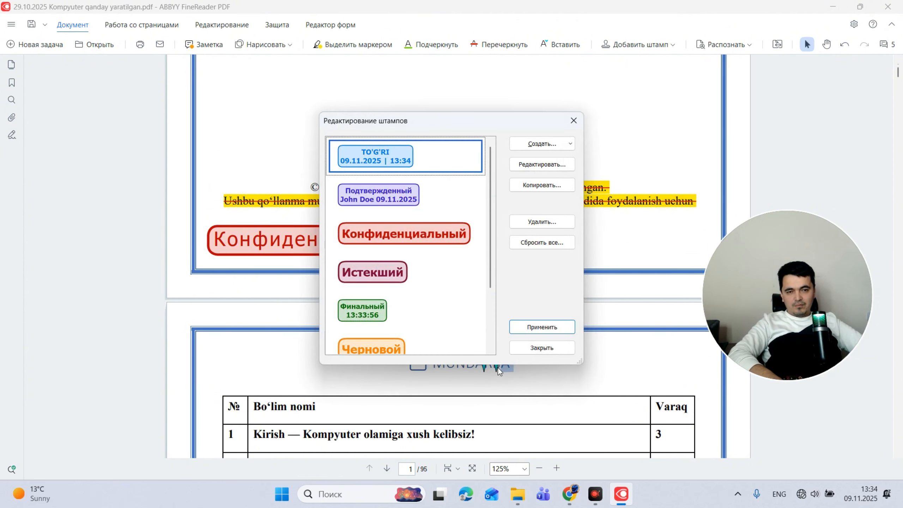
Edit the red "Конфиденциальный" stamp, replacing its text with "MAXFIY", and save it
left_click(433, 223)
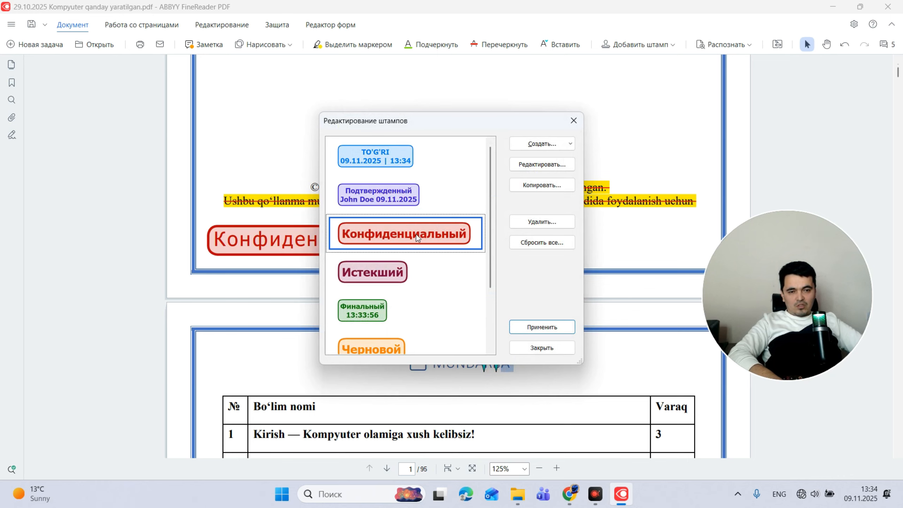
double_click(416, 235)
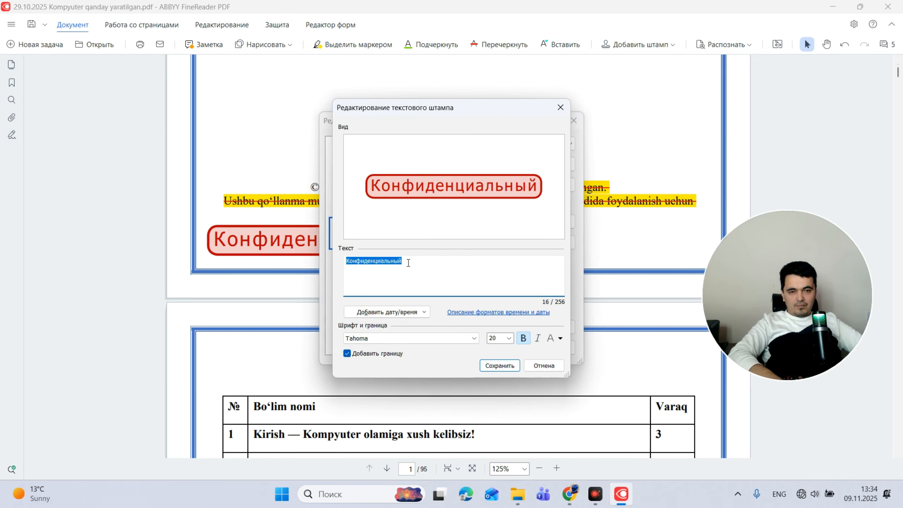
type("MAX")
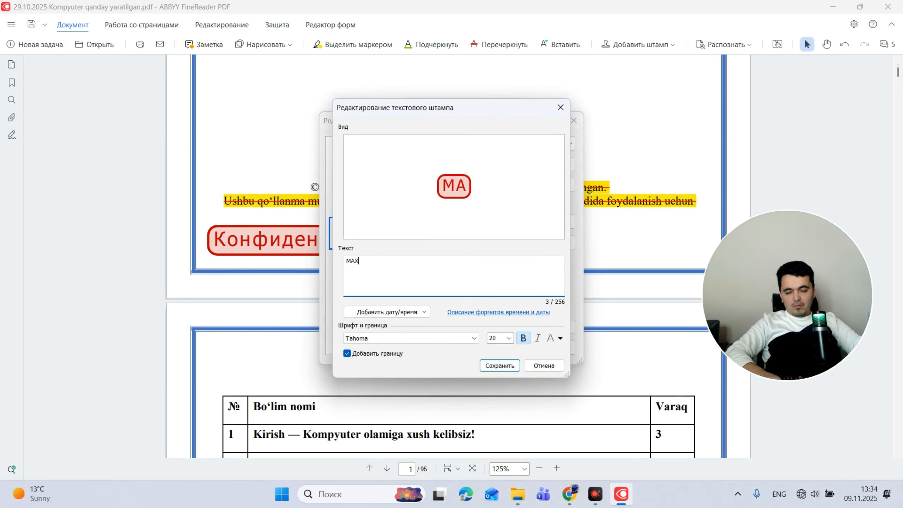
type("FIS")
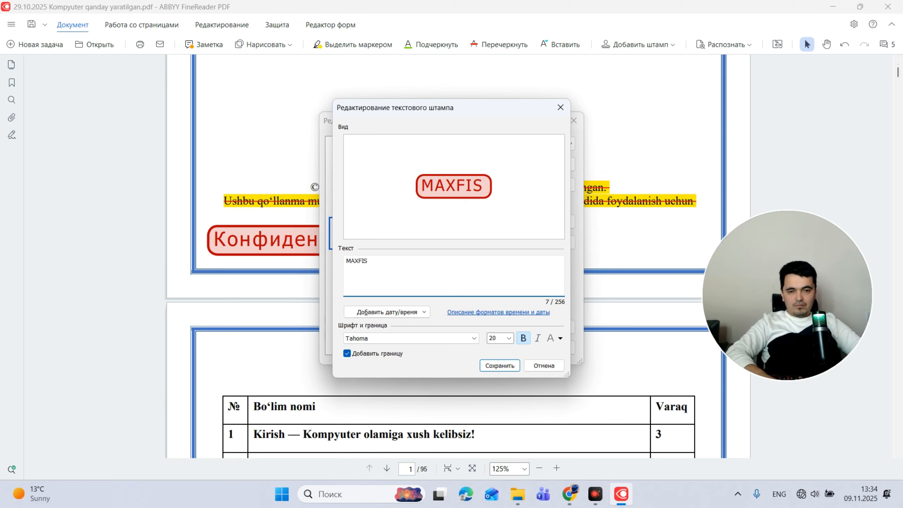
key("BackSpace")
type("Y")
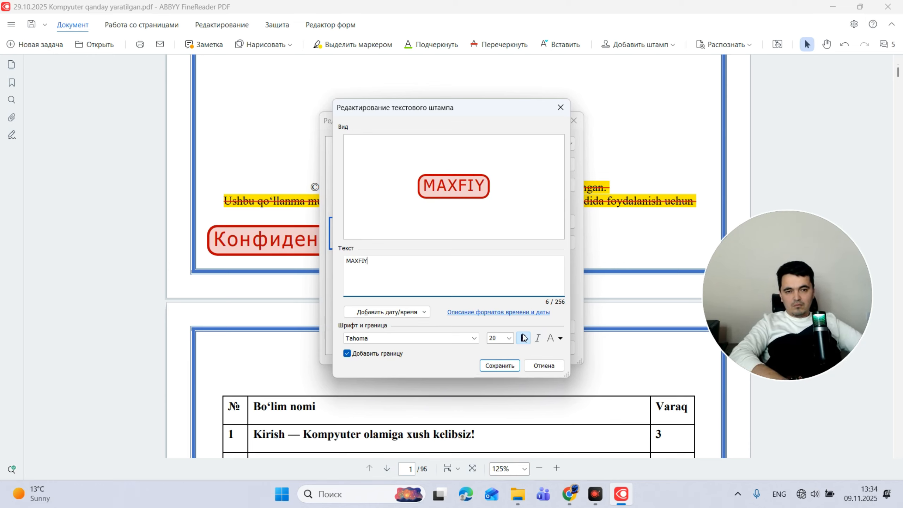
left_click(499, 365)
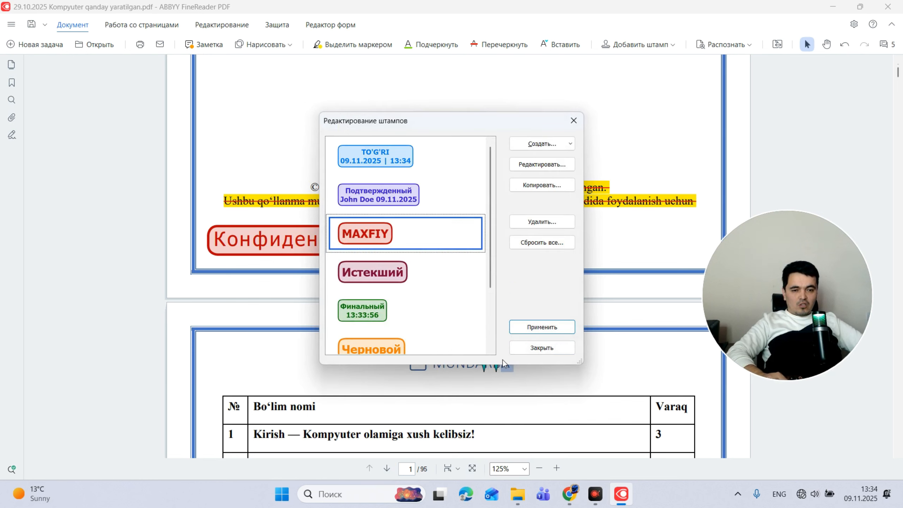
Place the "MAXFIY" stamp in the lower-right part of page 1 and move it slightly down to the blue page border
left_click(546, 332)
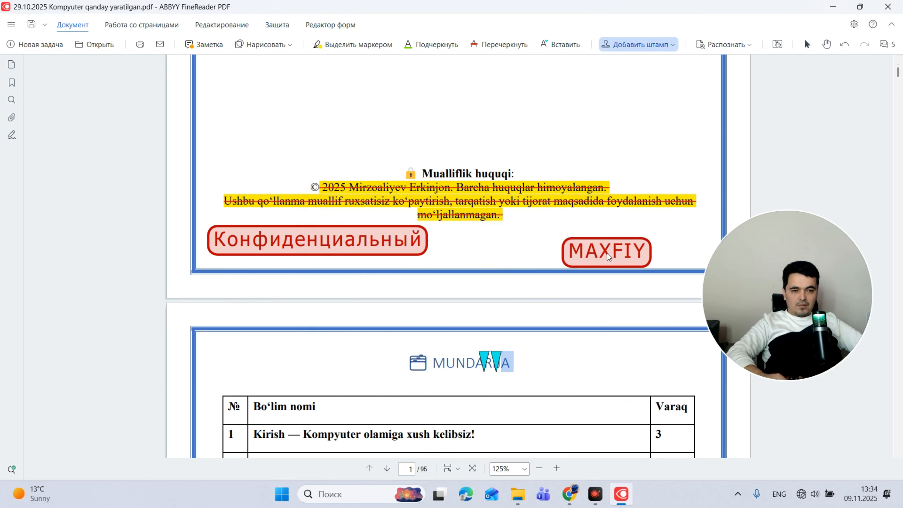
left_click(610, 250)
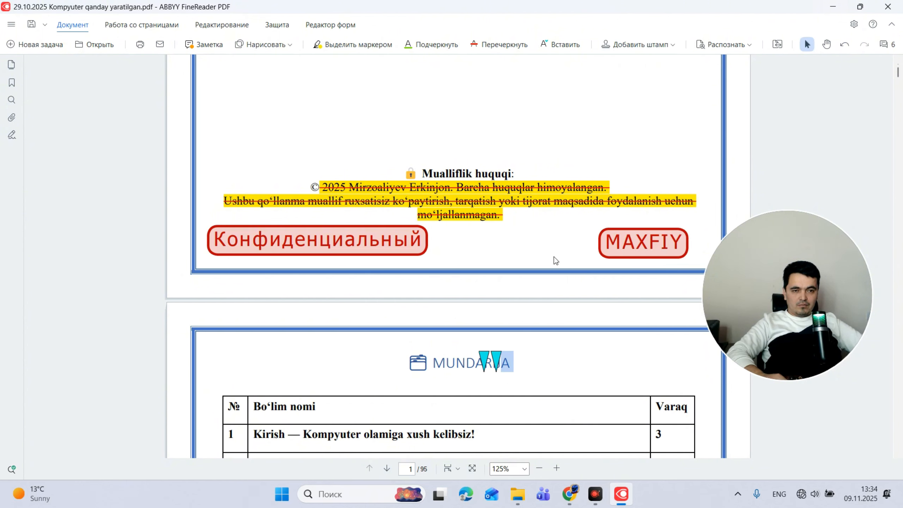
left_click(639, 237)
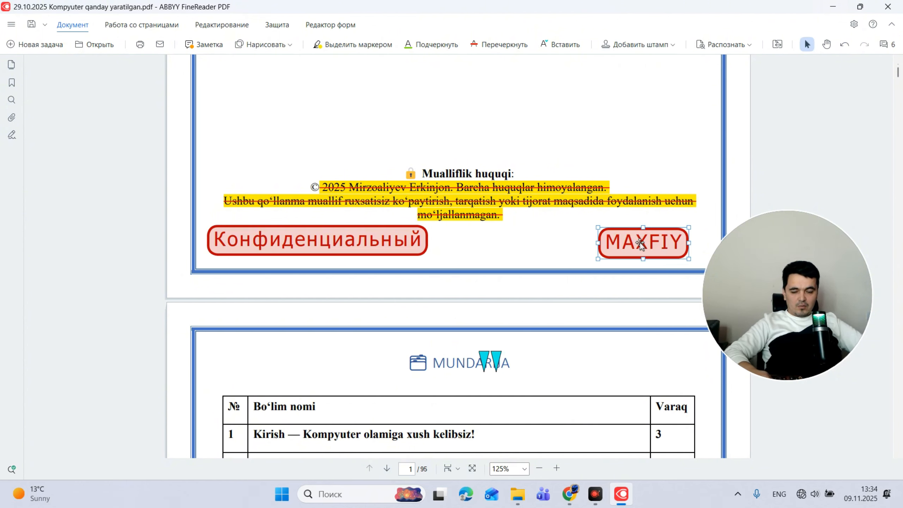
mouse_move(640, 243)
left_mouse_down()
mouse_move(605, 285)
mouse_move(624, 281)
mouse_move(543, 236)
mouse_move(471, 111)
mouse_move(538, 122)
mouse_move(614, 212)
mouse_move(635, 259)
left_mouse_up()
left_click(608, 384)
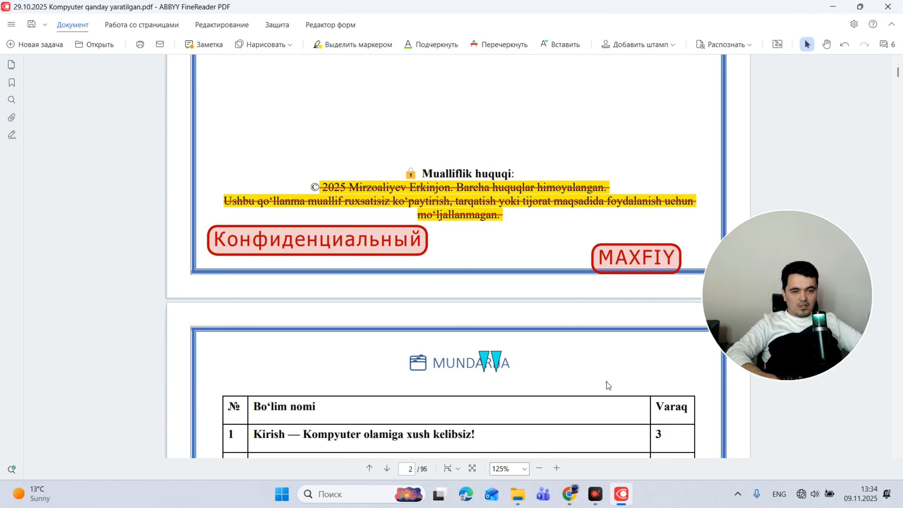
Add another "MAXFIY" stamp on page 2, at the end of row 11 of the contents table
scroll(606, 381, "down", 8)
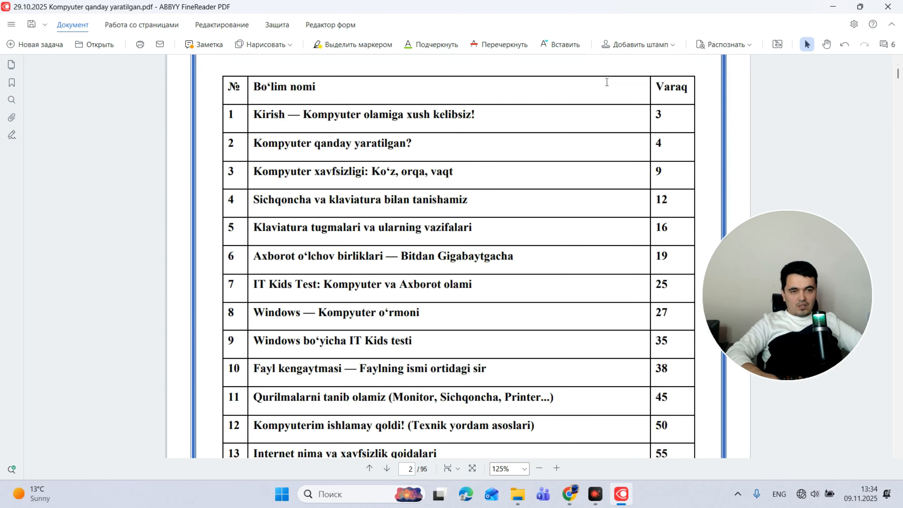
left_click(614, 45)
left_click(647, 76)
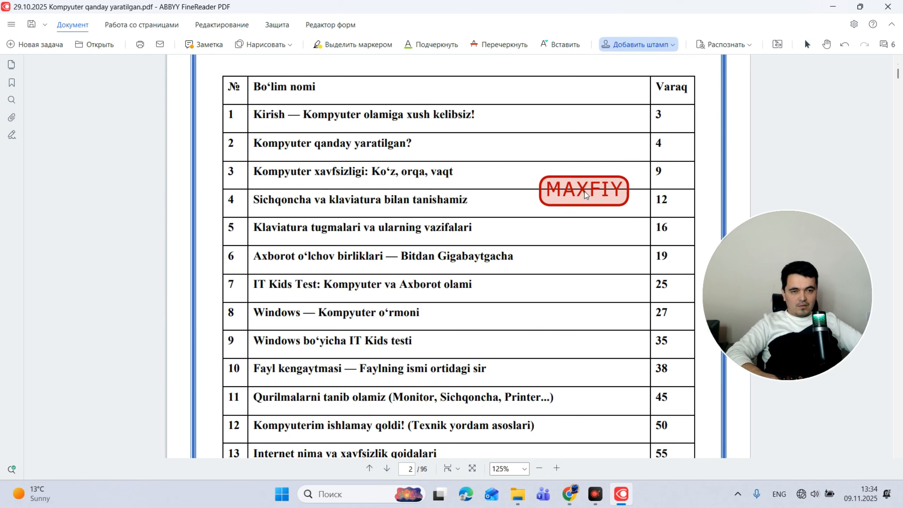
left_click(561, 262)
left_click(610, 392)
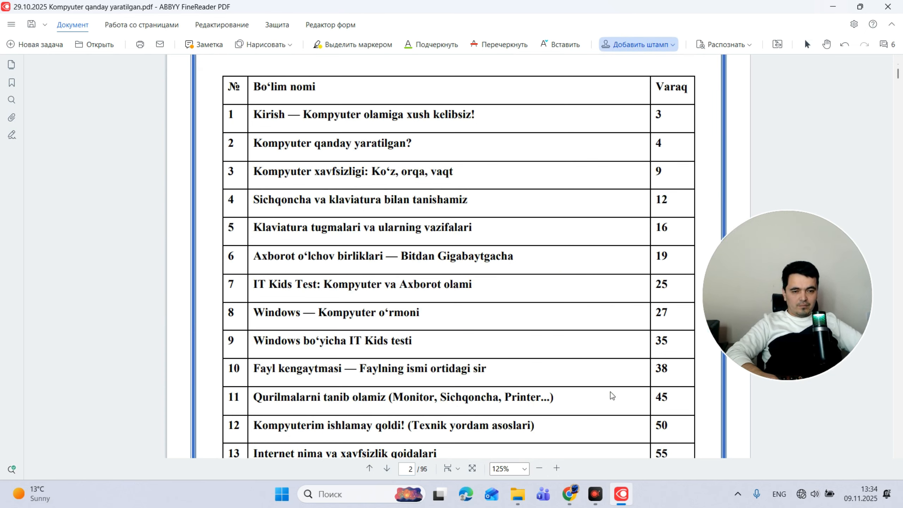
scroll(590, 320, "down", 3)
scroll(569, 267, "down", 2)
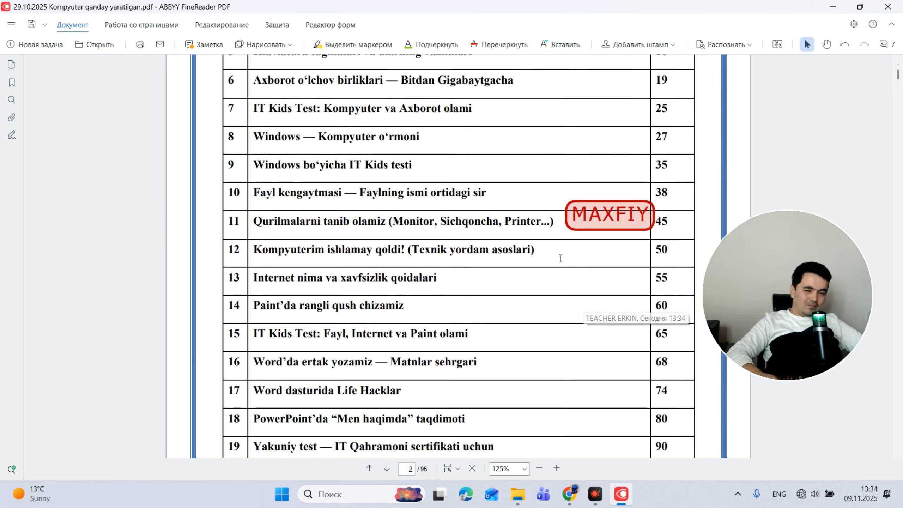
Move page 3 ahead of page 2 in the page thumbnails and restore the original page order
left_click(752, 47)
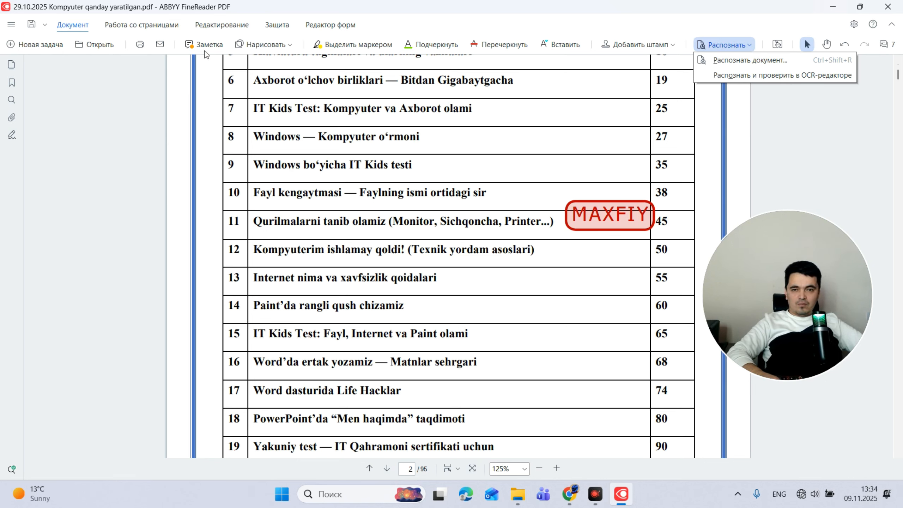
left_click(142, 26)
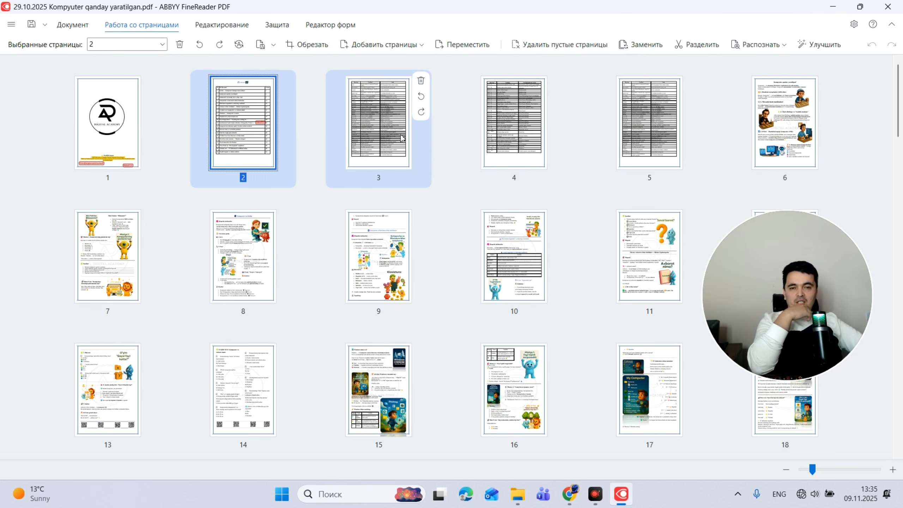
left_click_drag(393, 137, 228, 142)
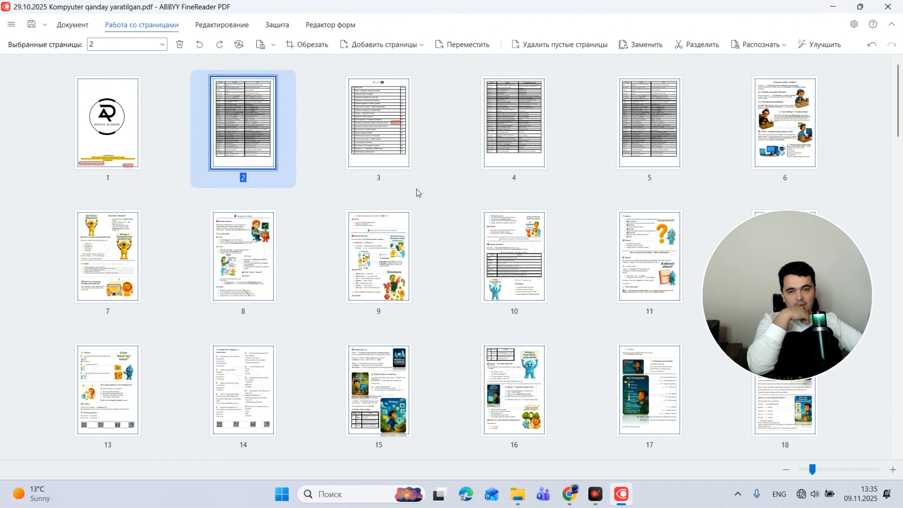
left_click_drag(385, 153, 226, 132)
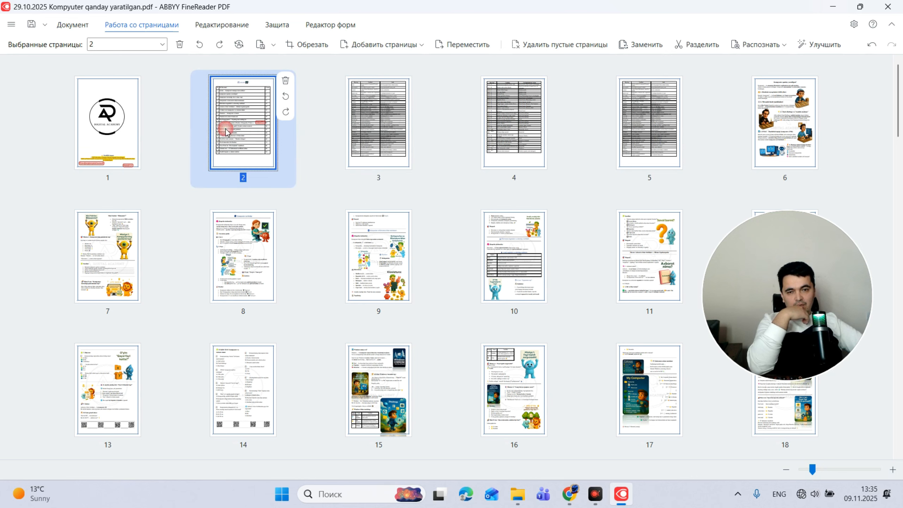
On page 10, replace "ni yozin" in item 3 of the numbered list with "DSDSSS"
left_click(508, 274)
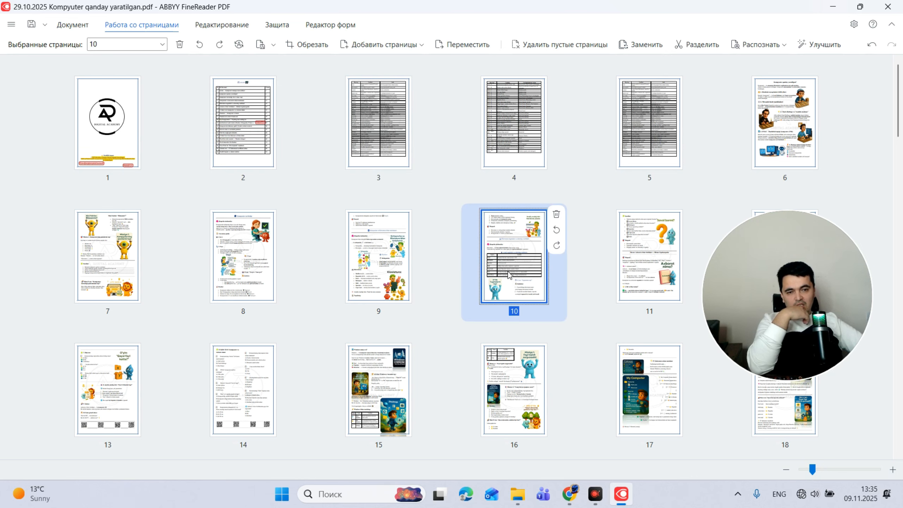
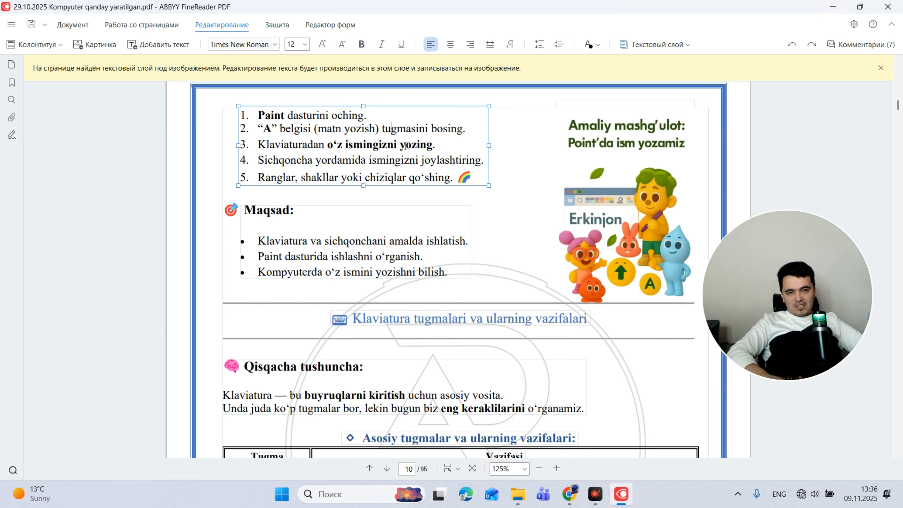
left_click_drag(427, 145, 388, 144)
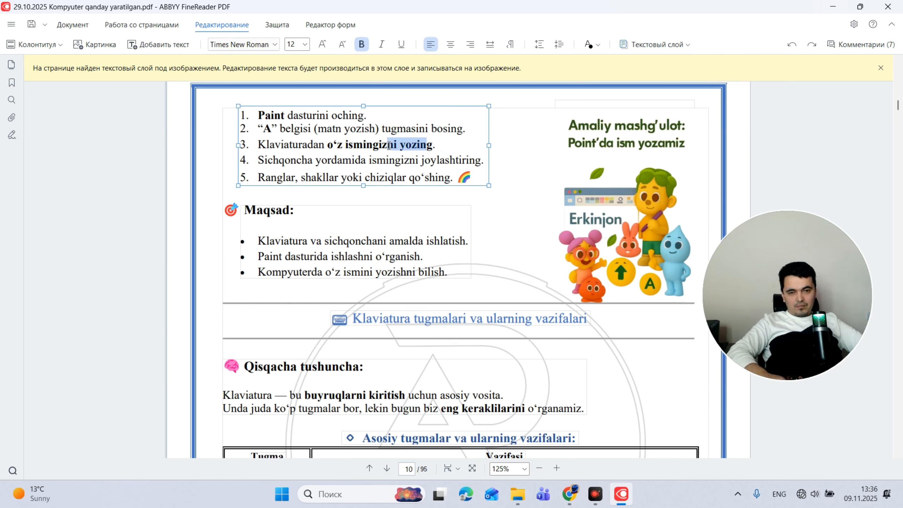
type("DS")
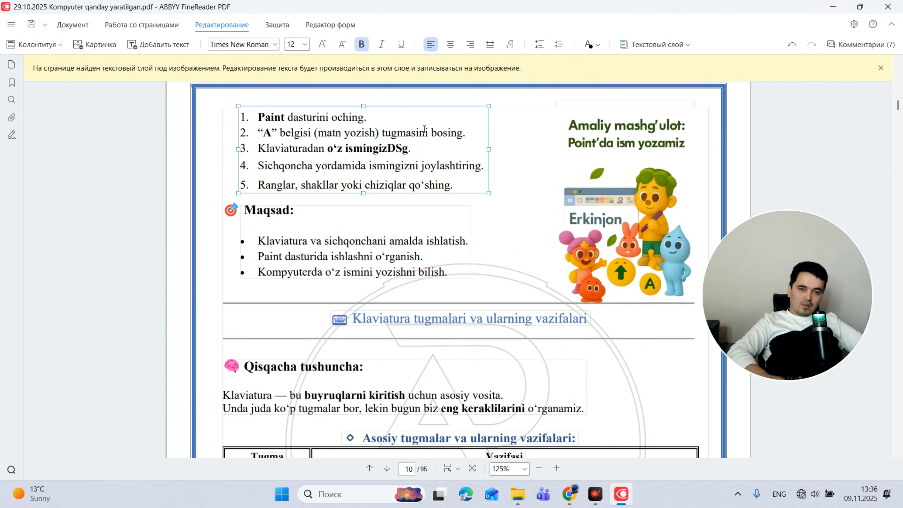
type("DSSS")
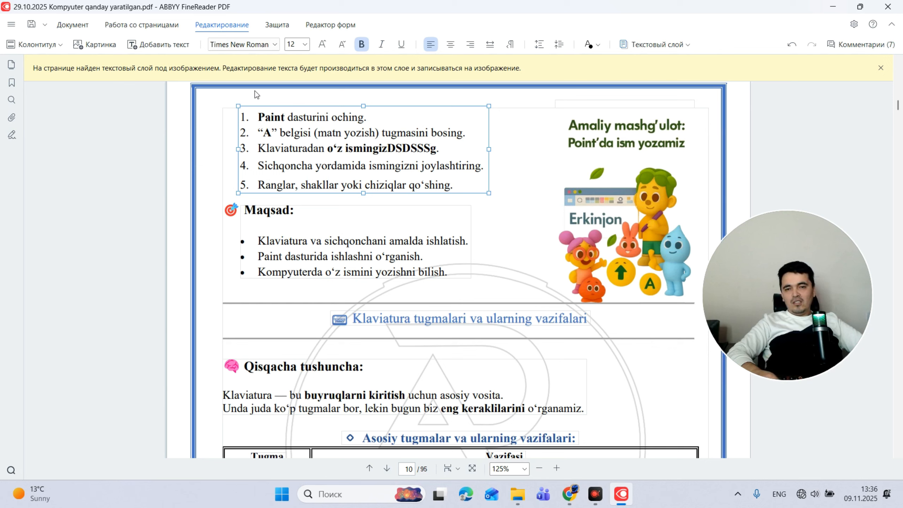
Open the file chooser for inserting a picture on page 10 and cancel it
left_click(96, 45)
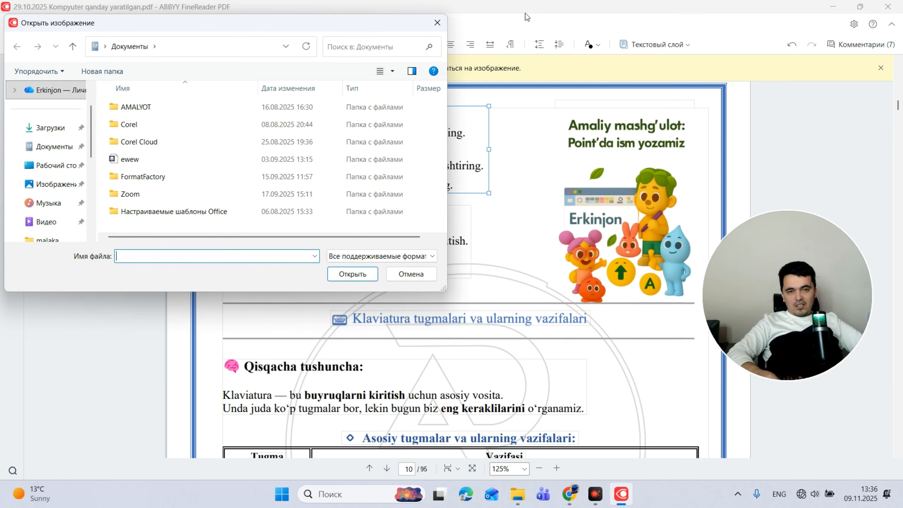
left_click(437, 22)
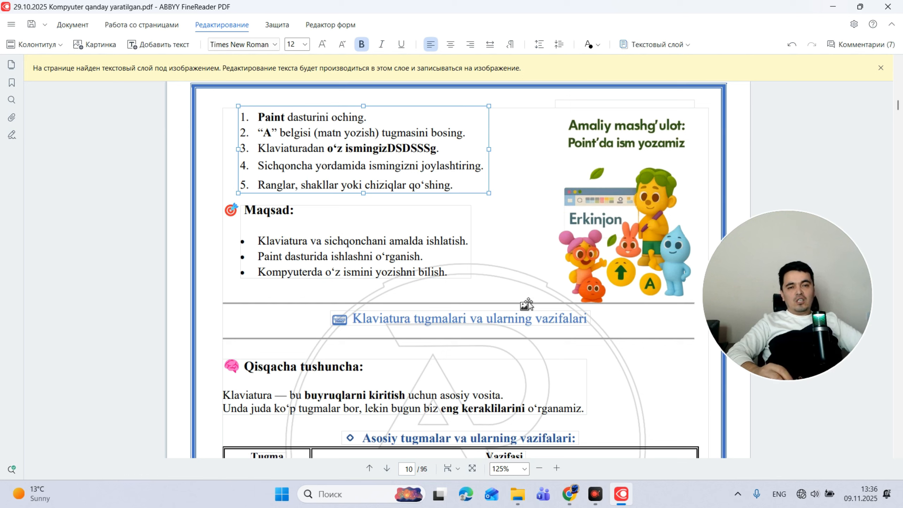
Examine the document's password protection options for opening, printing and editing, and close them without setting a password
left_click(277, 25)
left_click(173, 45)
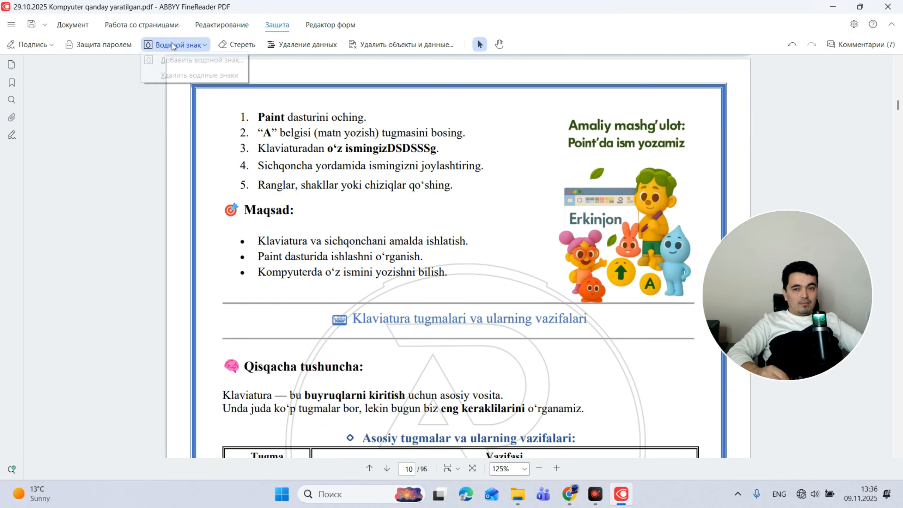
left_click(173, 45)
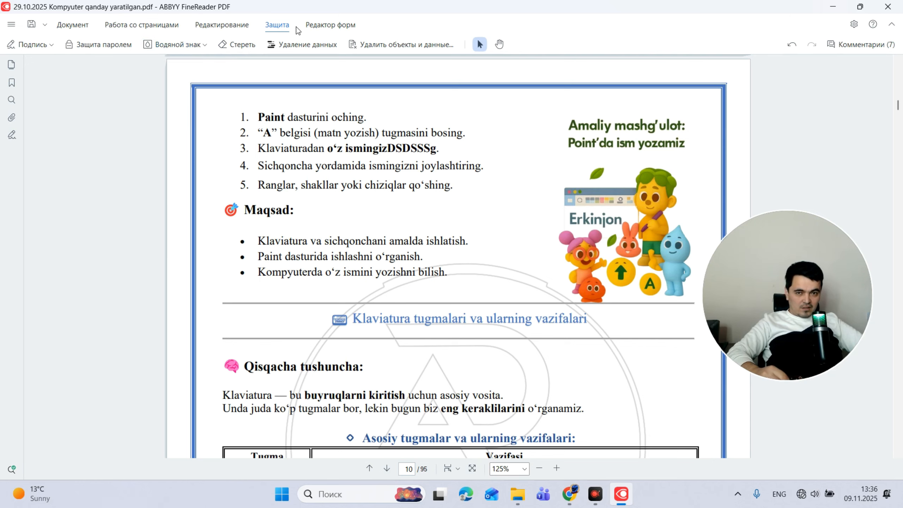
left_click(128, 52)
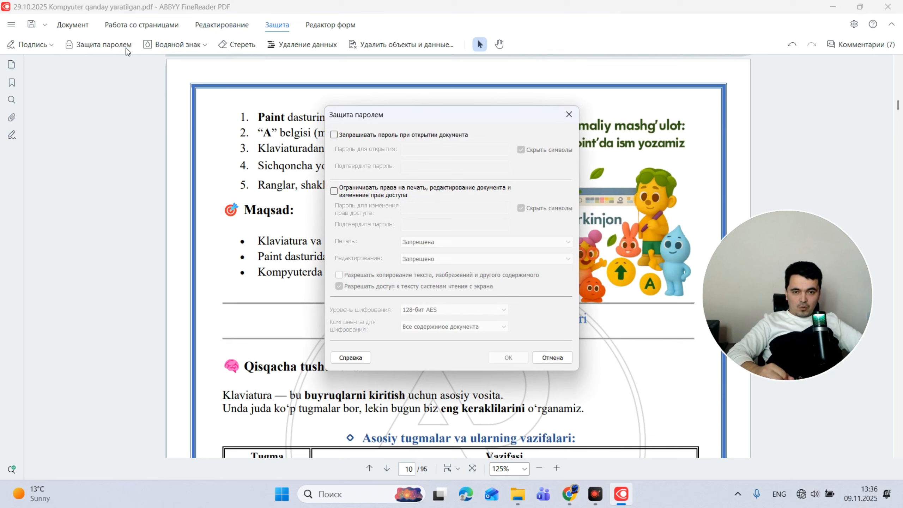
left_click(568, 116)
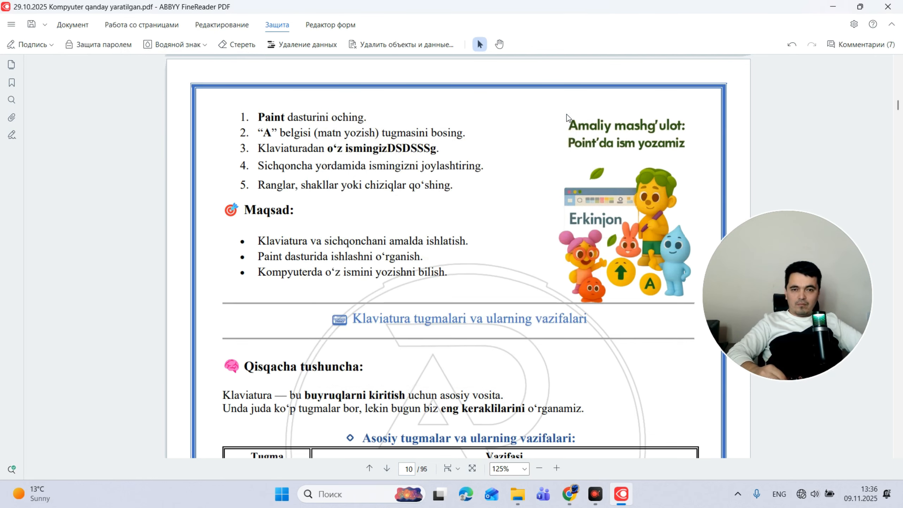
Start a new watermark with the text "DIGITAL ACADEMY SIRDARYO"
left_click(178, 44)
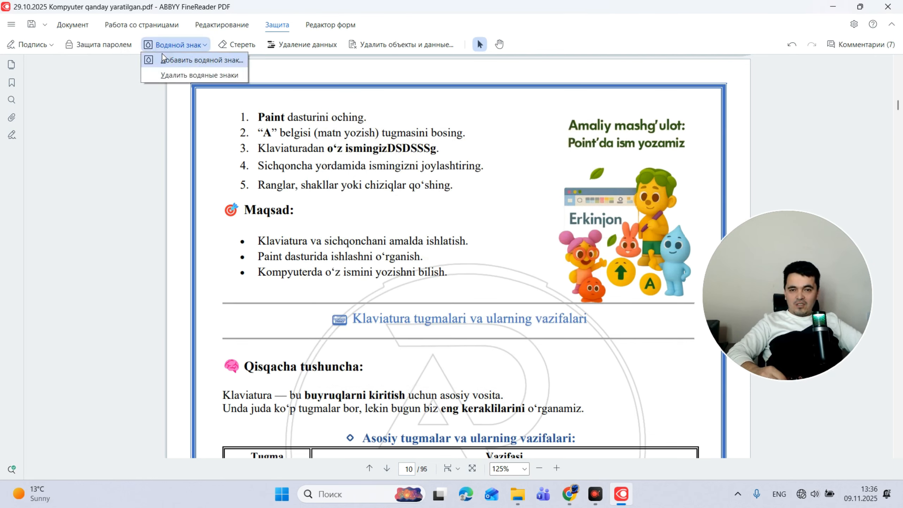
left_click(162, 53)
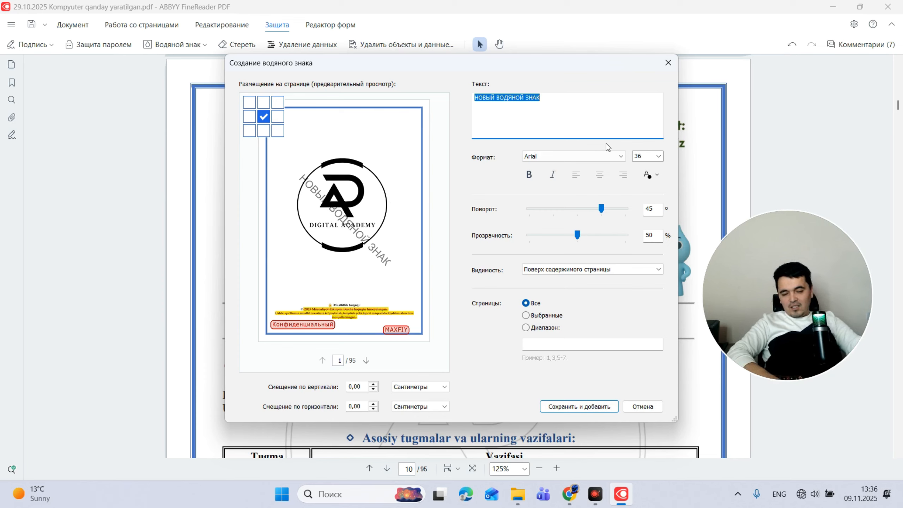
type("DIGI")
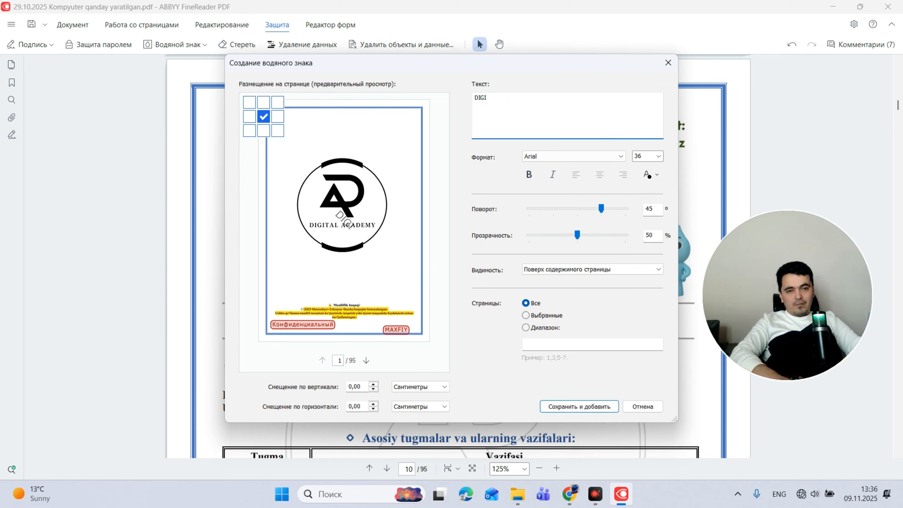
type("TAL")
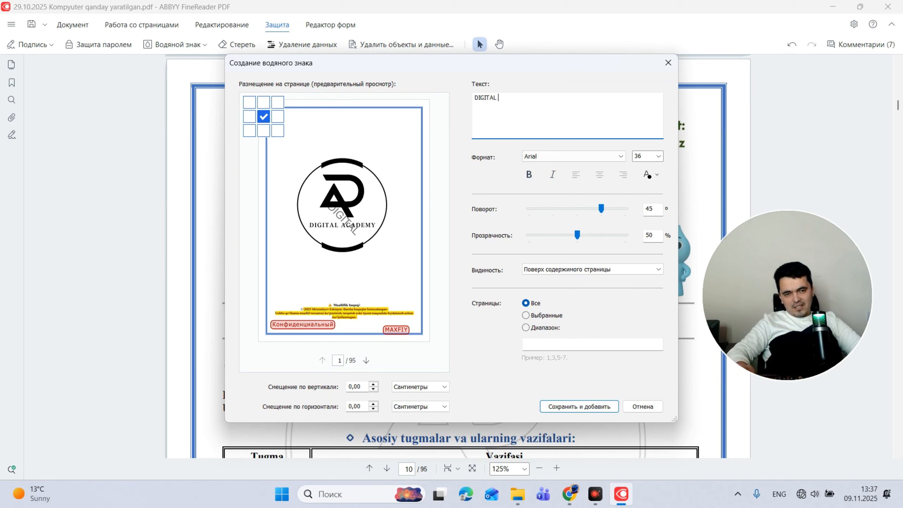
type("ACADEMY")
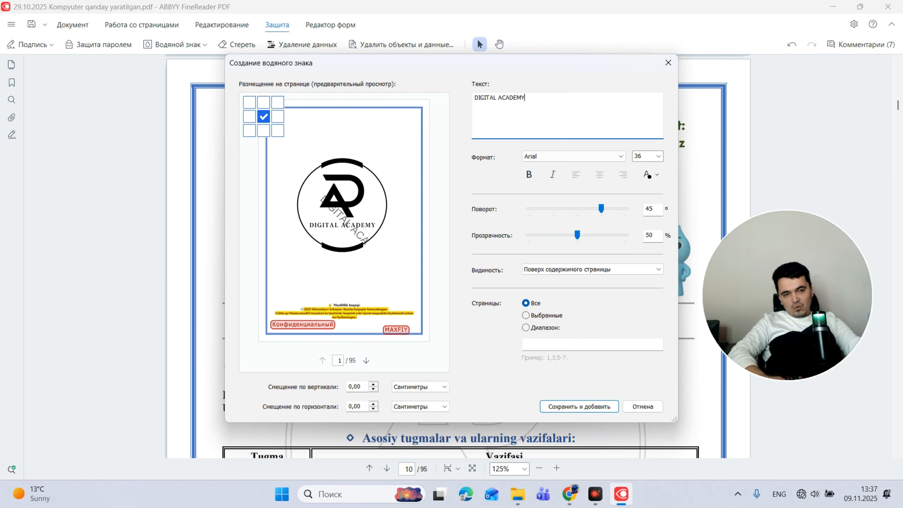
type(" SIRDAR")
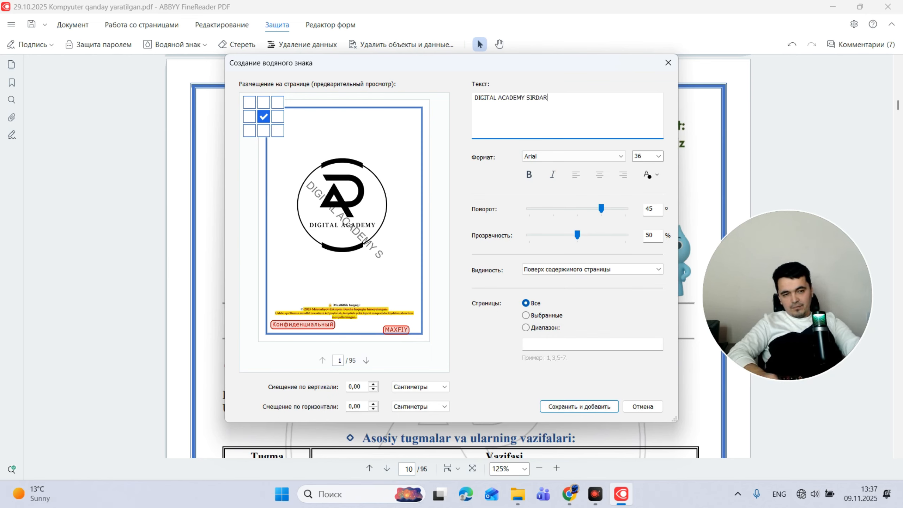
type("YO")
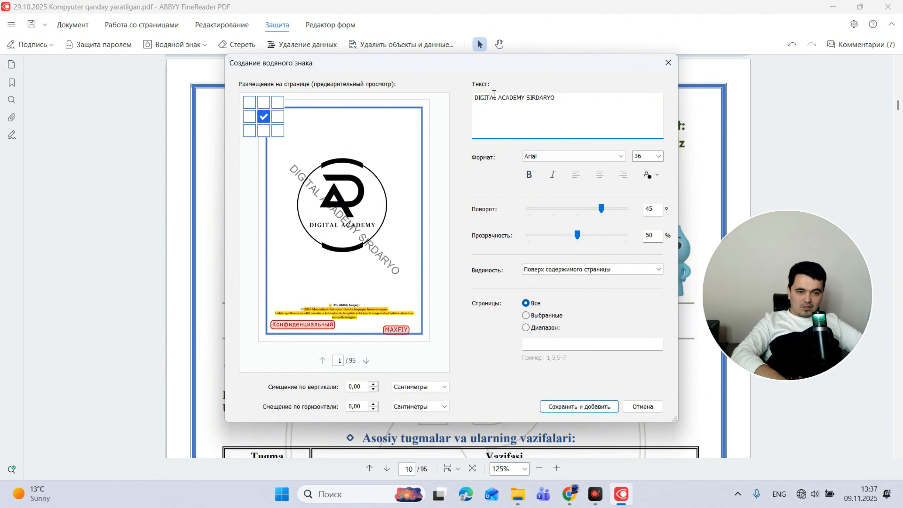
Set the watermark text's font to Calibri and its colour to blue
left_click(582, 156)
left_click(582, 156)
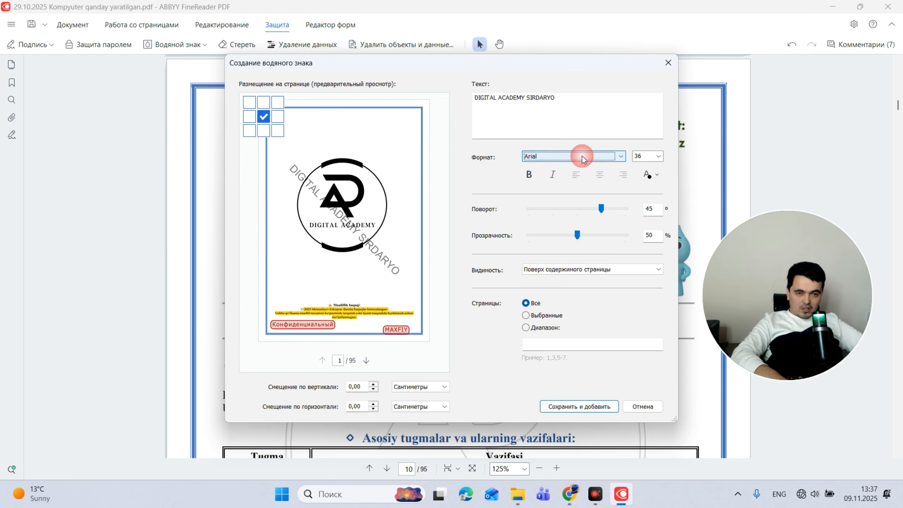
left_click(582, 157)
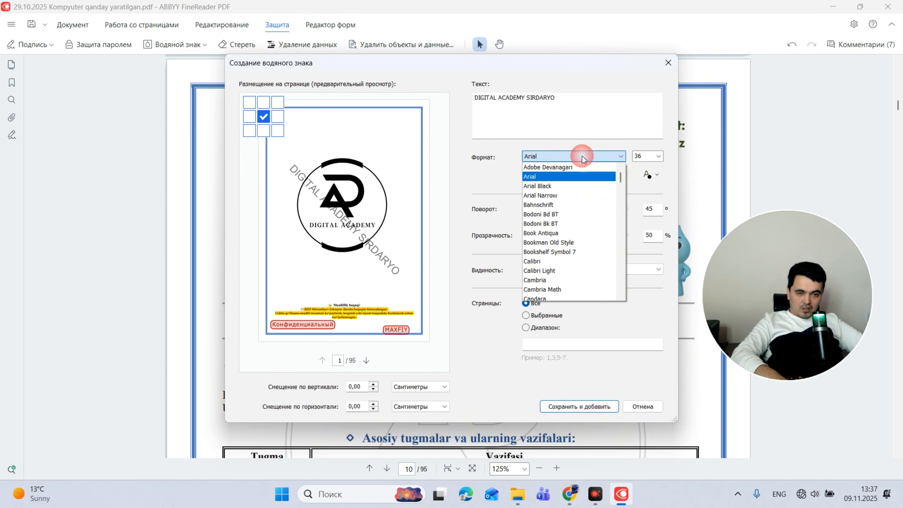
left_click(544, 260)
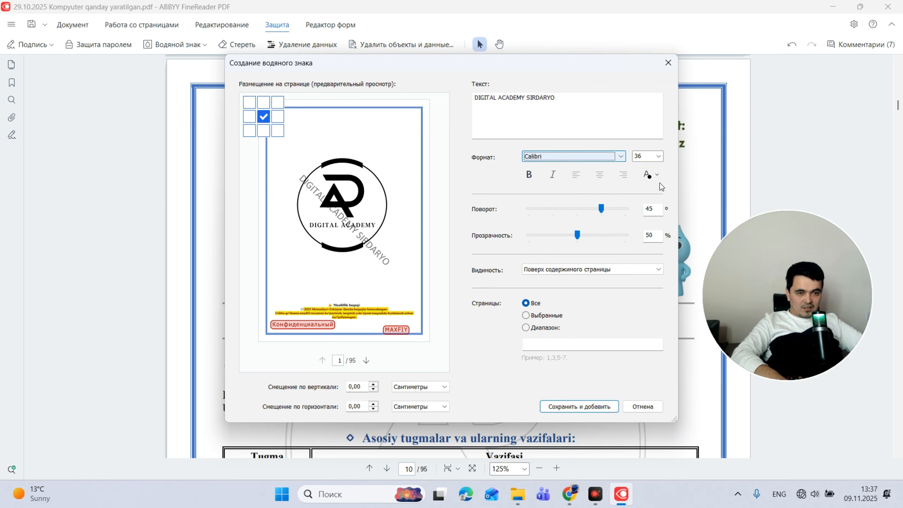
left_click(657, 175)
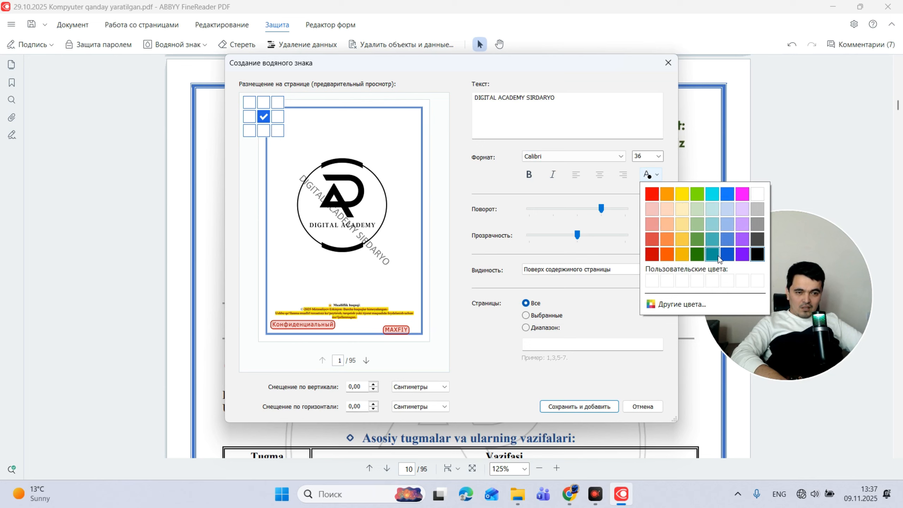
left_click(719, 257)
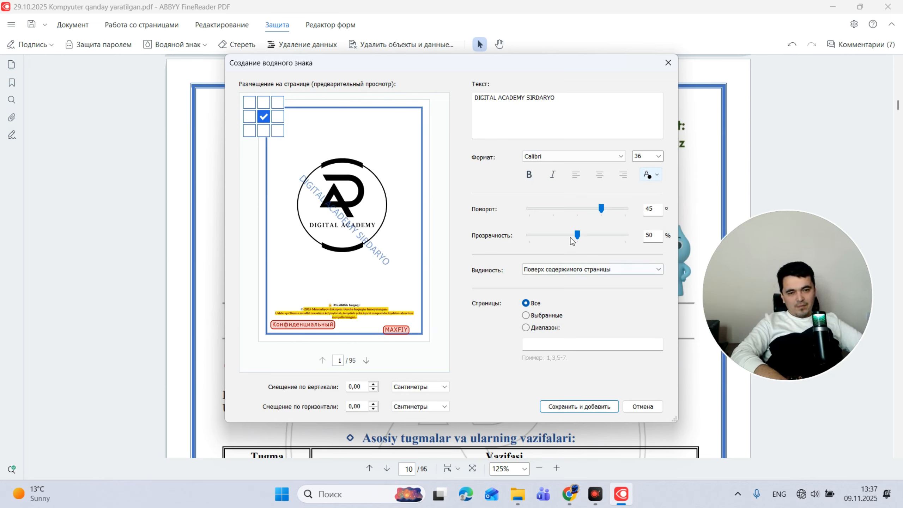
Try the watermark at 100, 0 and 50 % transparency, previewing pages 2 and 3, and cancel its creation
left_click_drag(578, 235, 636, 235)
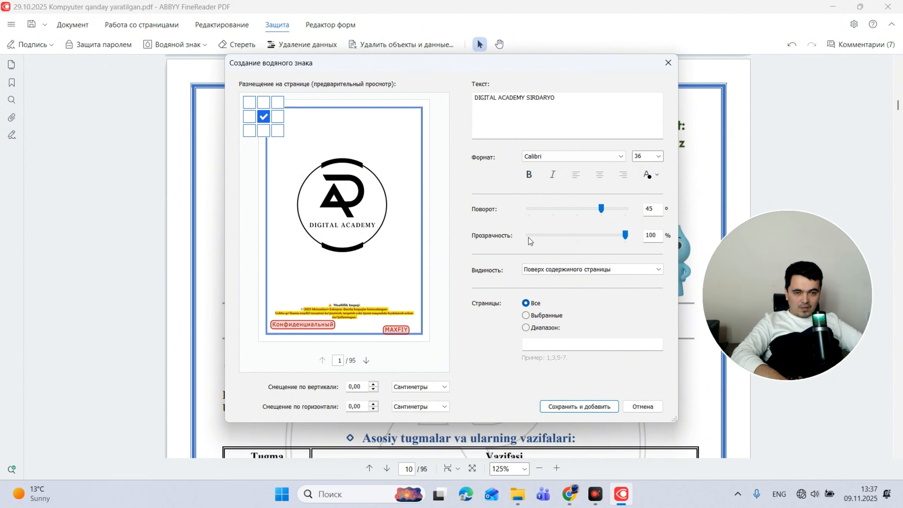
left_click_drag(625, 235, 525, 237)
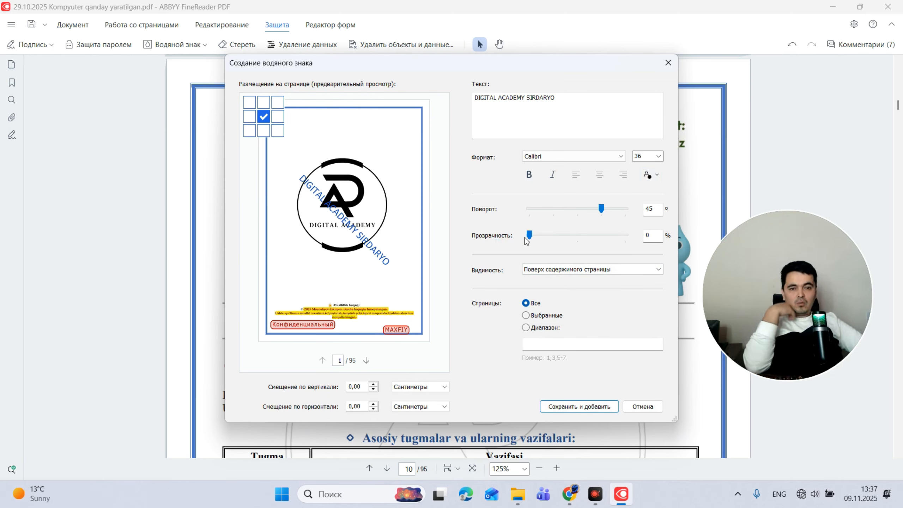
left_click(365, 361)
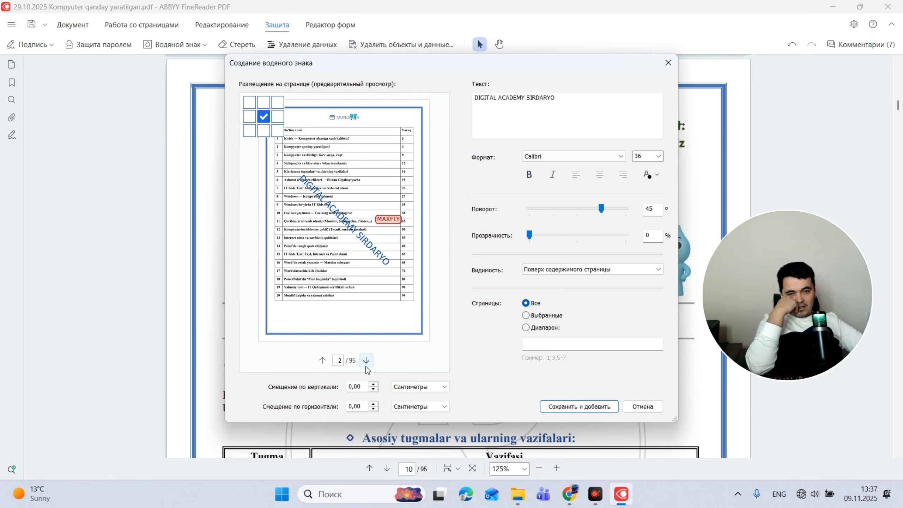
left_click(366, 367)
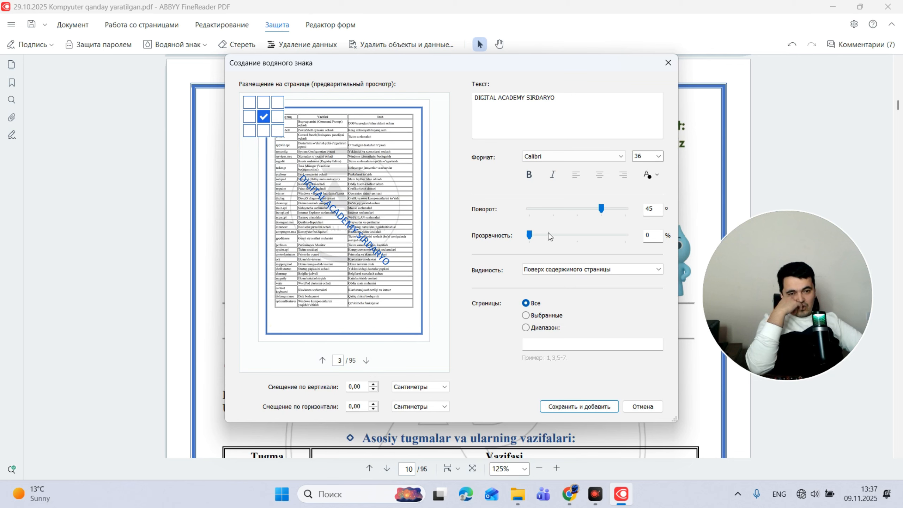
left_click_drag(530, 235, 579, 236)
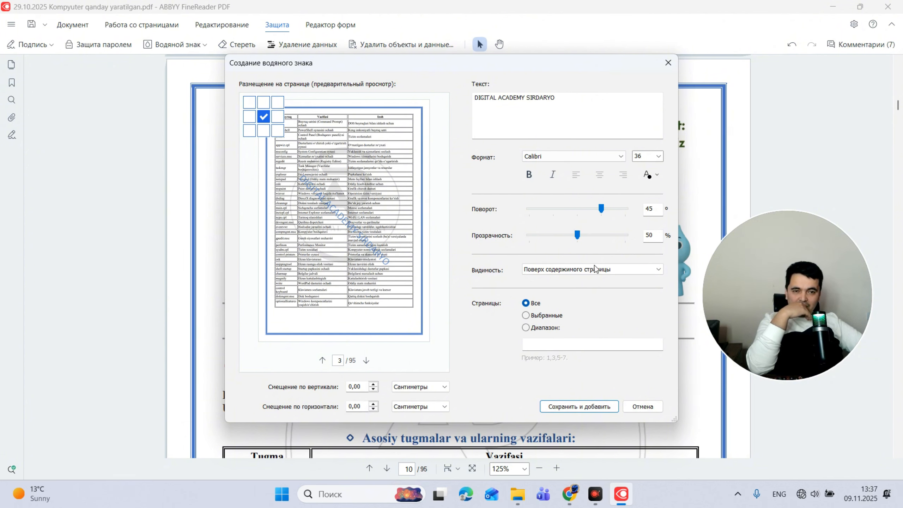
left_click(648, 406)
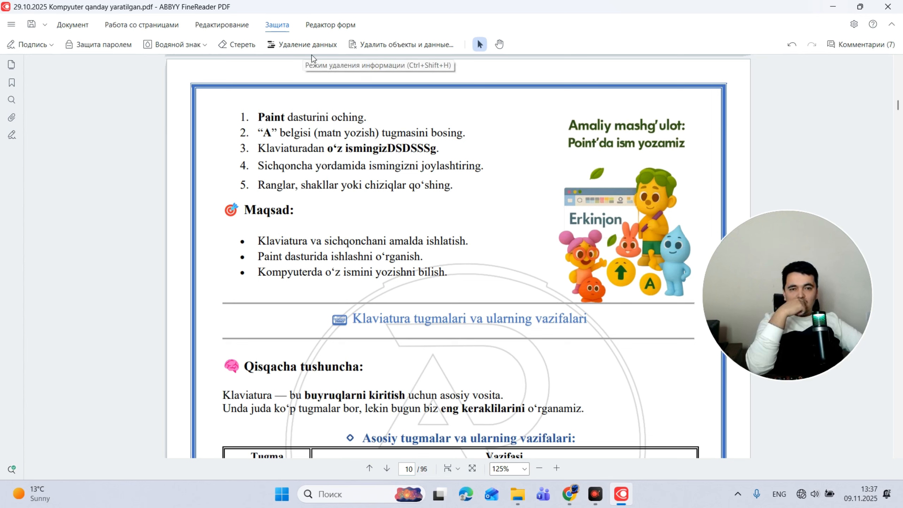
Try to remove the existing watermarks from the document
left_click(174, 44)
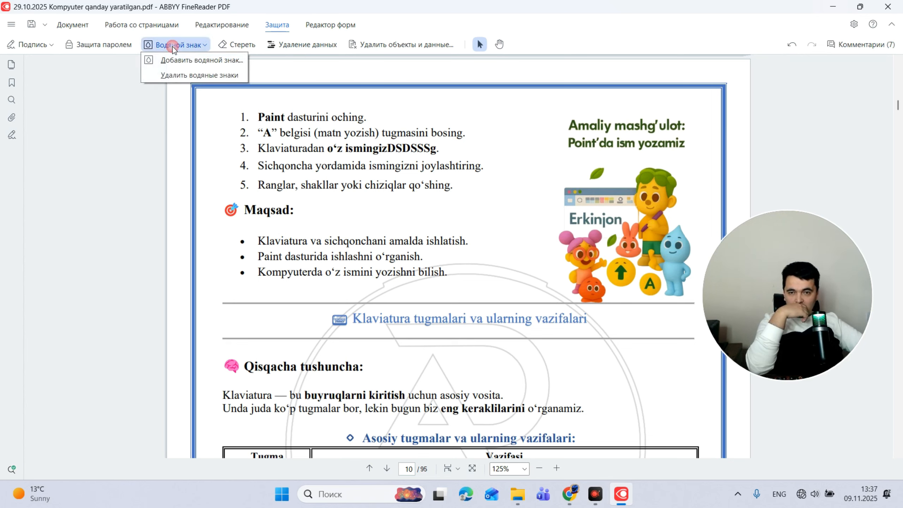
left_click(191, 75)
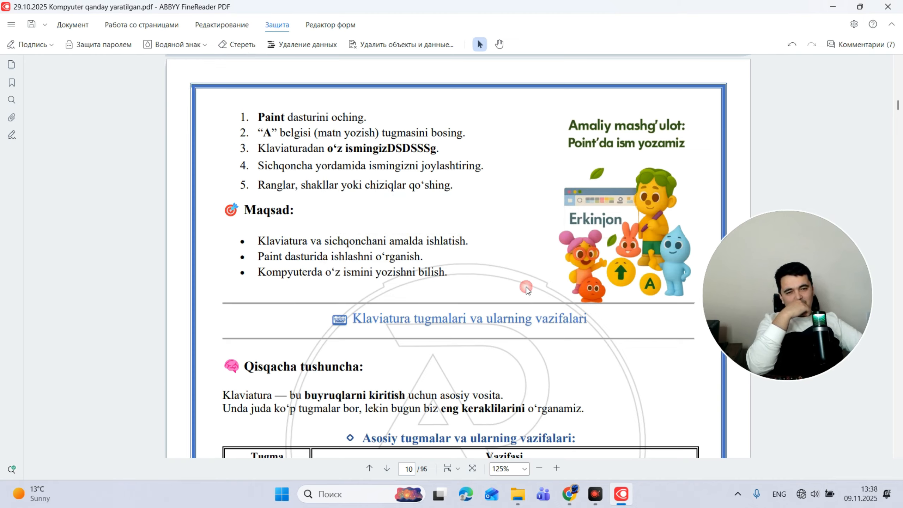
Erase the two-line paragraph under "Qisqacha tushuncha:" on page 10
scroll(377, 271, "down", 5)
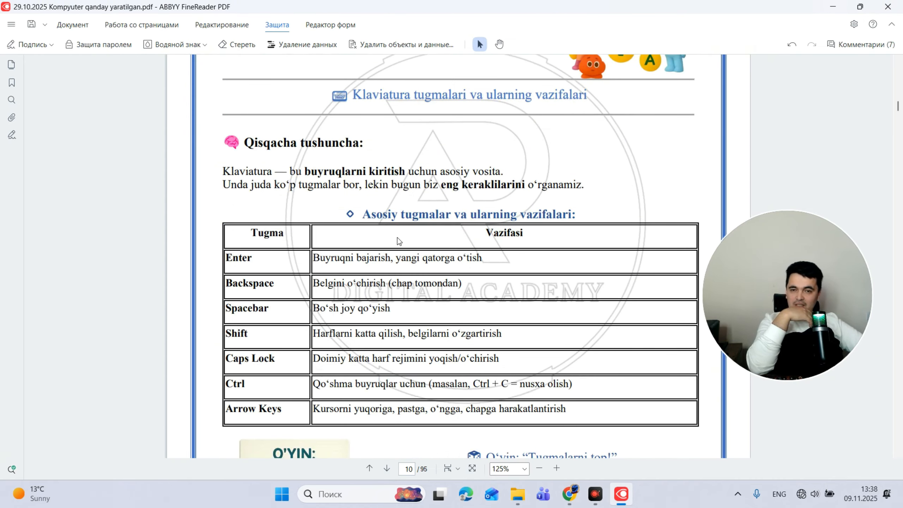
left_click(237, 44)
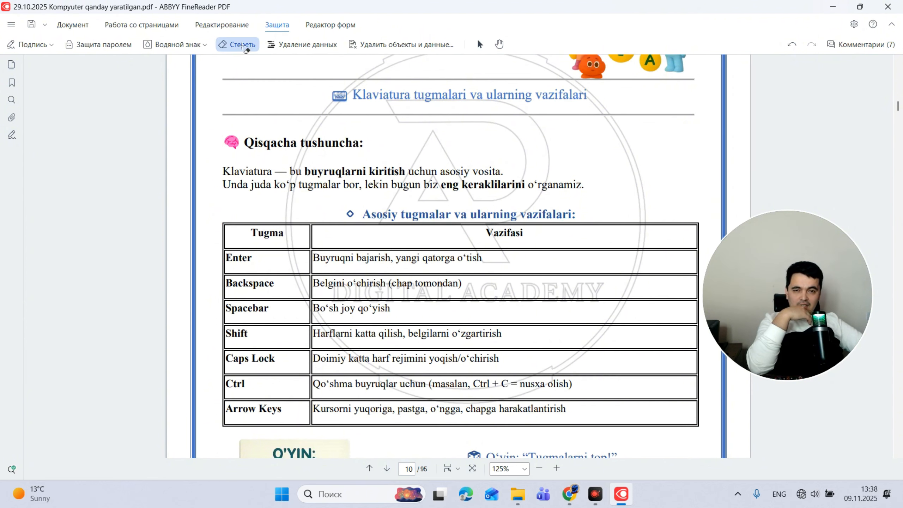
mouse_move(572, 182)
left_mouse_down()
mouse_move(286, 159)
mouse_move(207, 172)
left_mouse_up()
left_click_drag(695, 301, 695, 300)
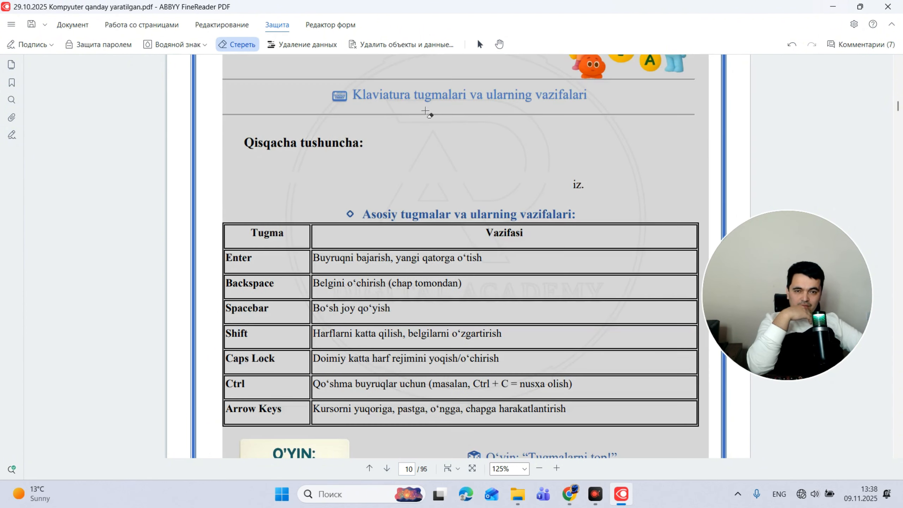
Redact the heading "Asosiy tugmalar va ularning vazifalari:" in blue on page 10, and undo both the redaction and the paragraph erasure
left_click(302, 44)
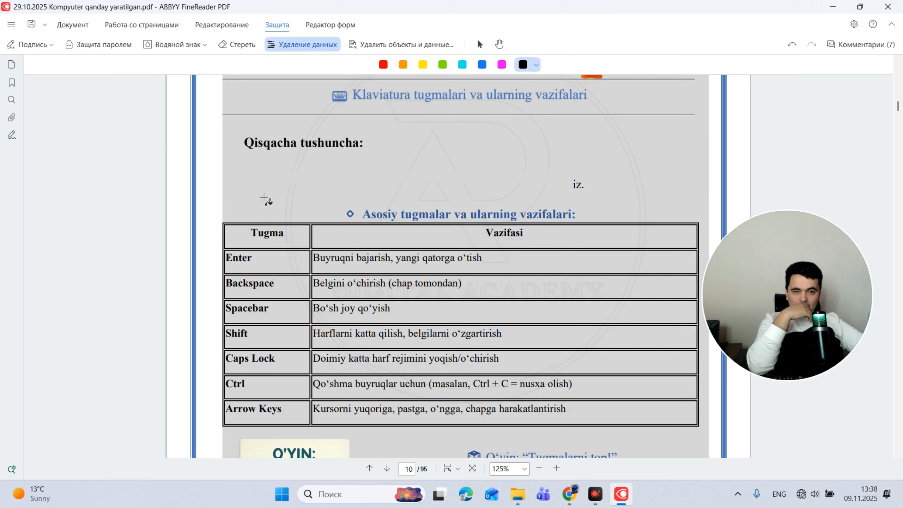
left_click(482, 64)
left_click_drag(576, 214, 342, 214)
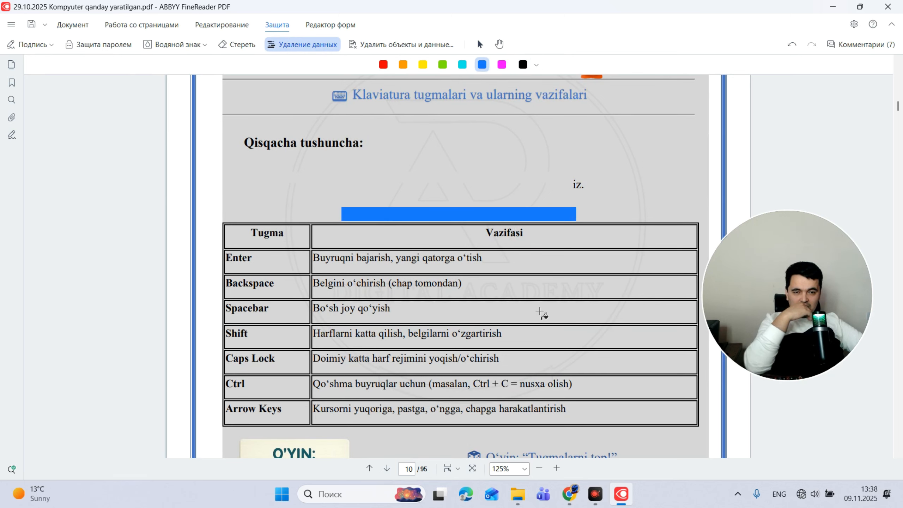
key("ctrl+z")
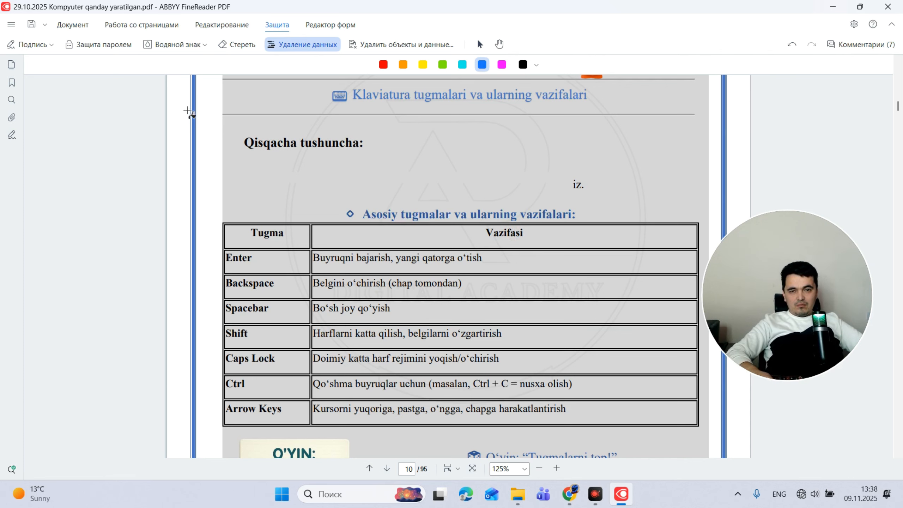
right_click(187, 111)
key("ctrl+z")
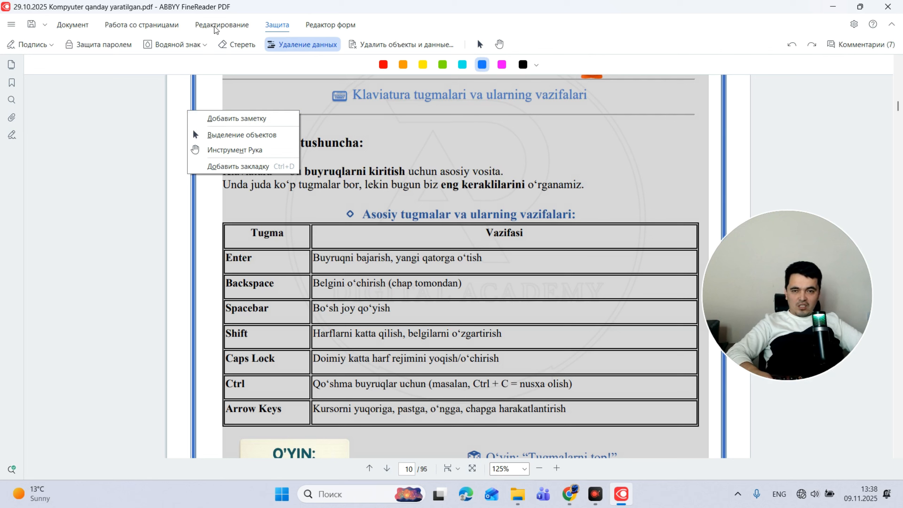
Examine the signature options and the document, text editing, protection and form-editing tools
left_click(34, 44)
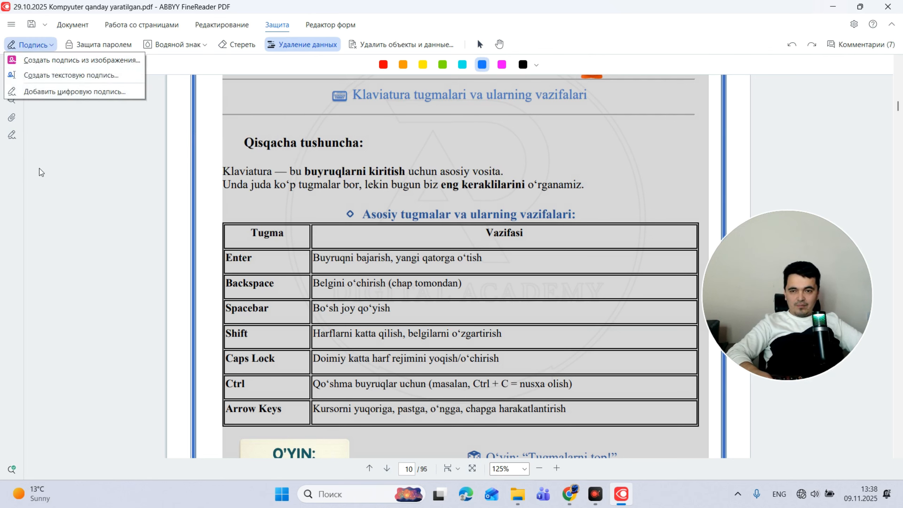
left_click(63, 208)
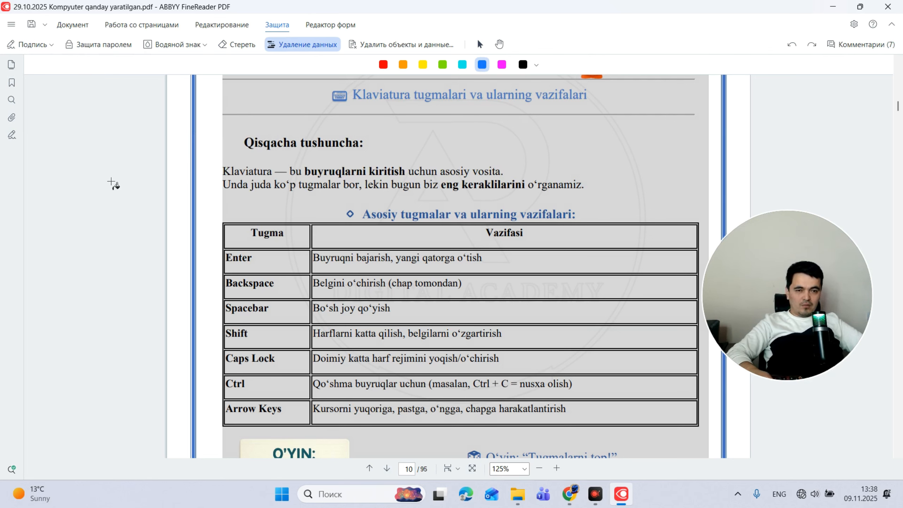
left_click(75, 29)
mouse_move(338, 263)
left_mouse_down()
mouse_move(346, 300)
mouse_move(325, 273)
left_mouse_up()
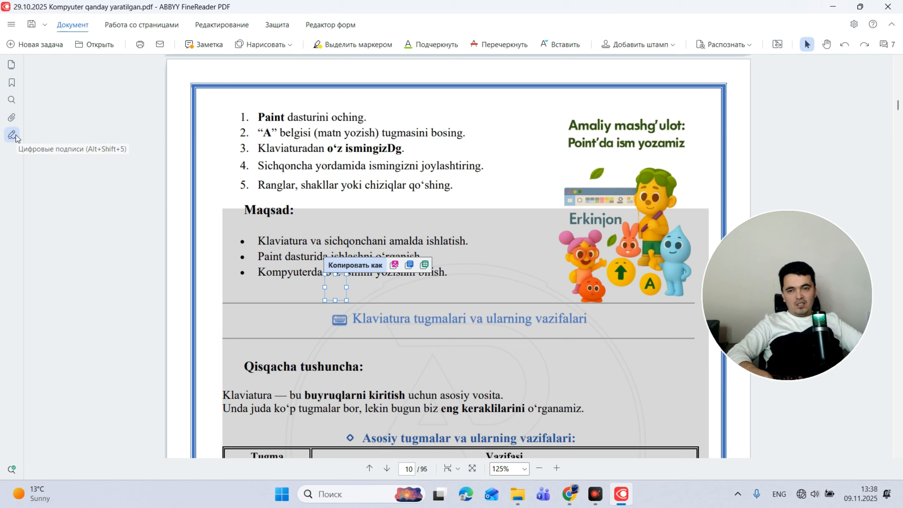
left_click(251, 24)
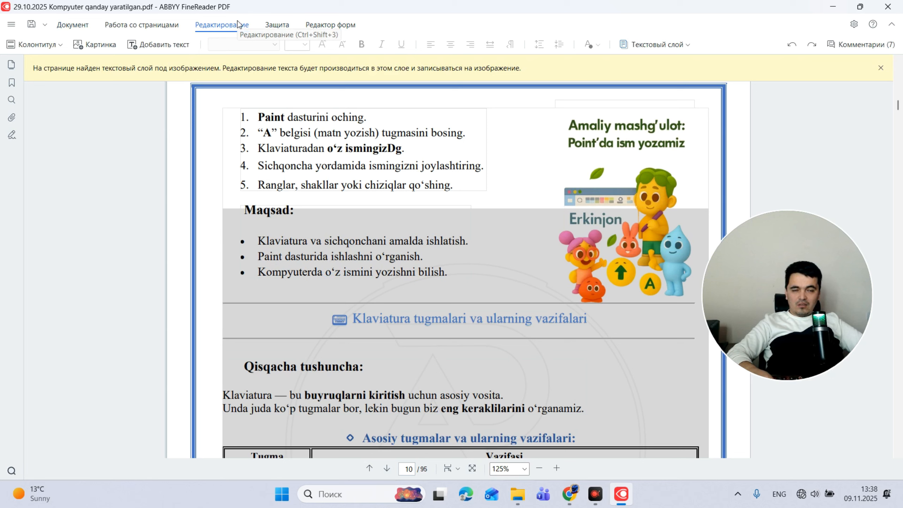
left_click(278, 25)
left_click(327, 26)
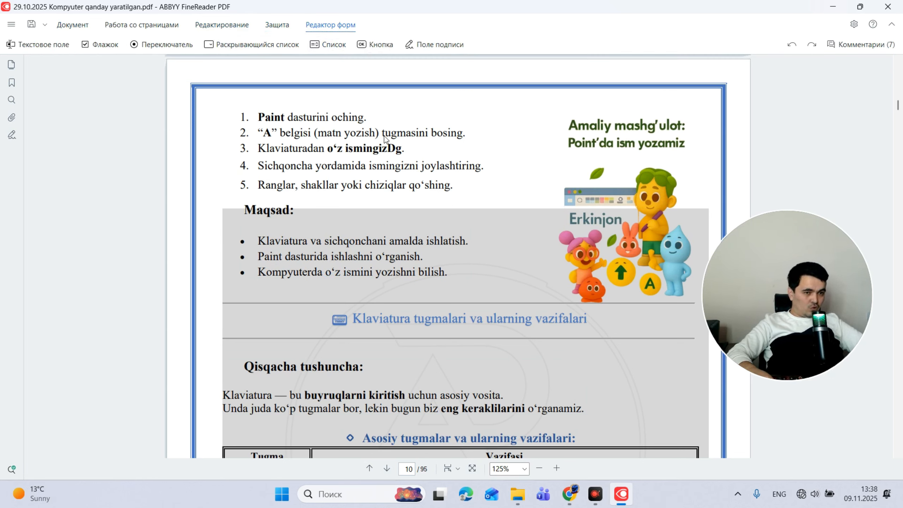
Close the document without saving the changes and restart ABBYY FineReader PDF from the desktop
left_click(888, 6)
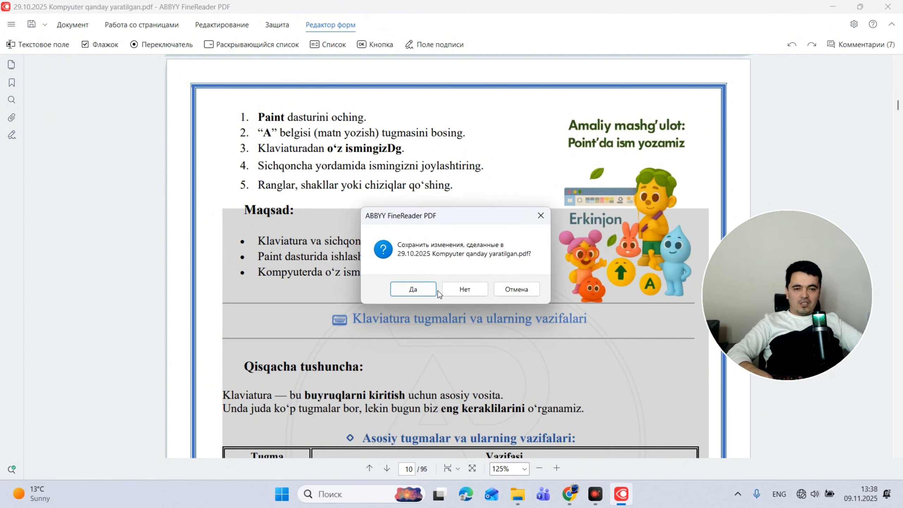
left_click(459, 289)
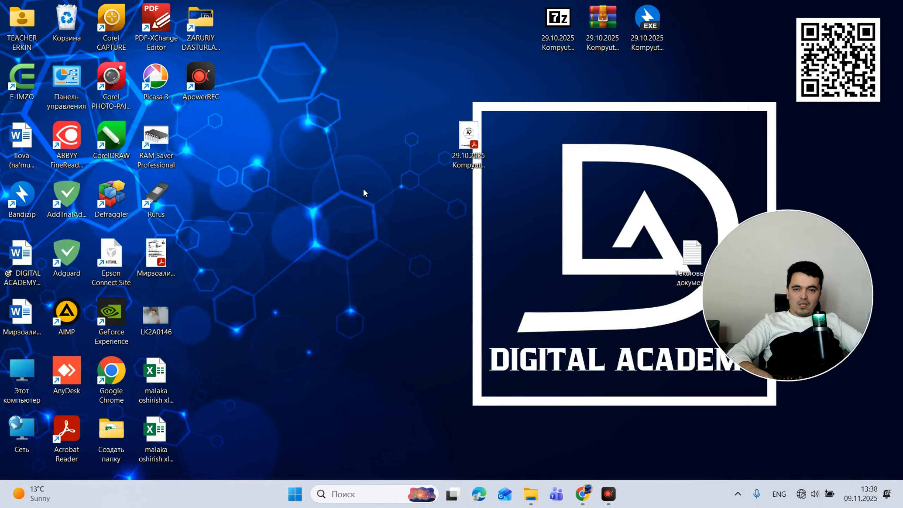
left_click(73, 149)
double_click(72, 149)
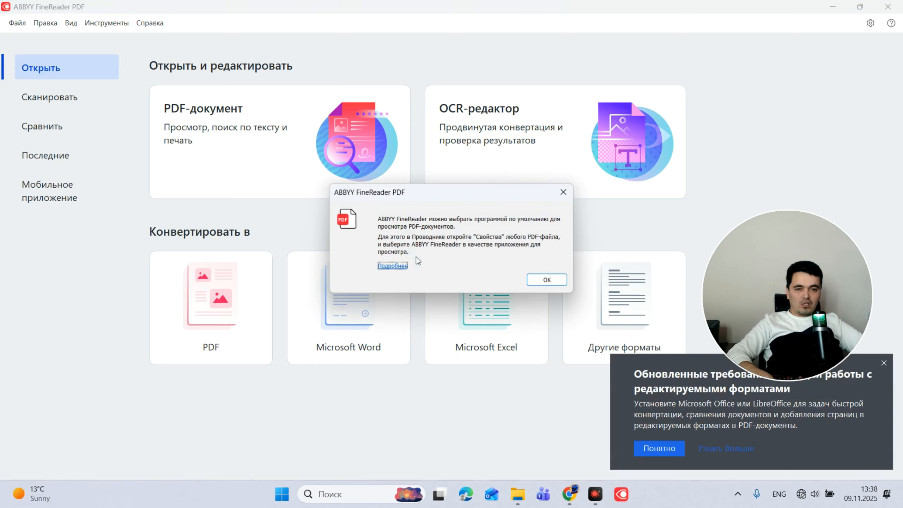
Dismiss the default-viewer and format-requirements notices and show the scanning tasks
left_click(546, 280)
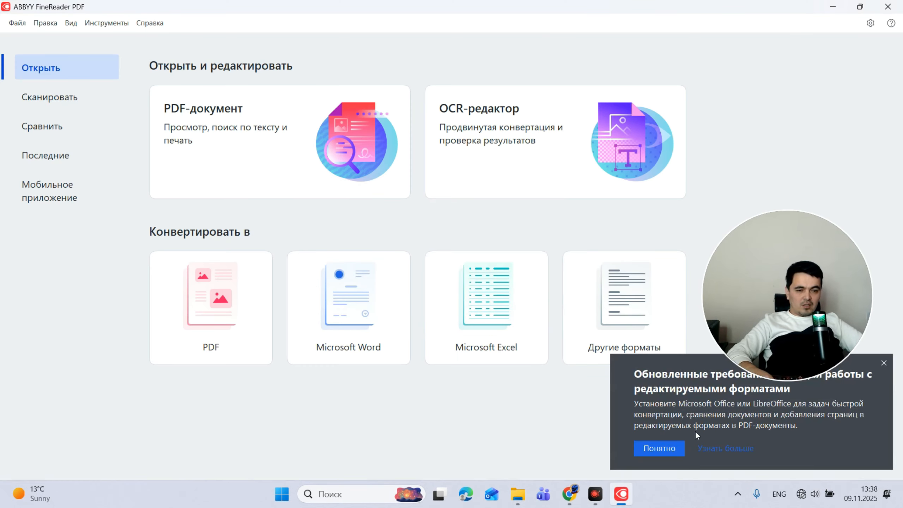
left_click(658, 452)
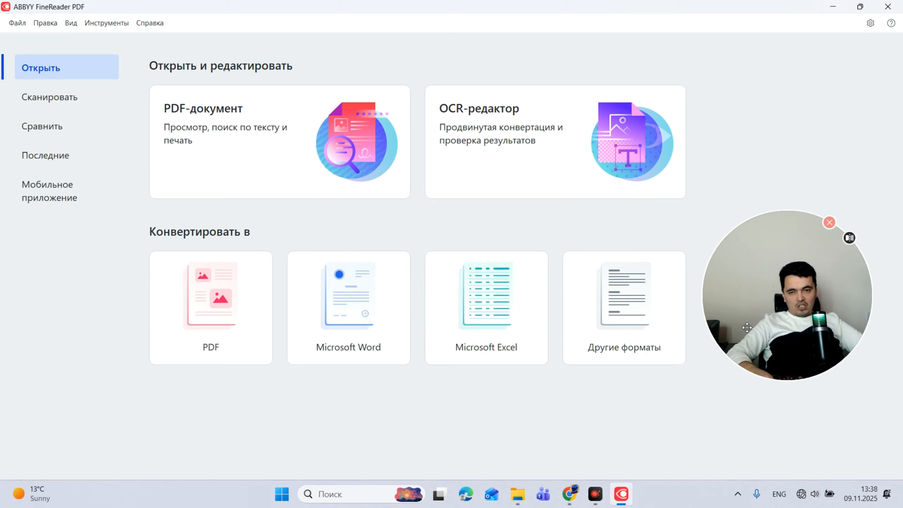
left_click(44, 103)
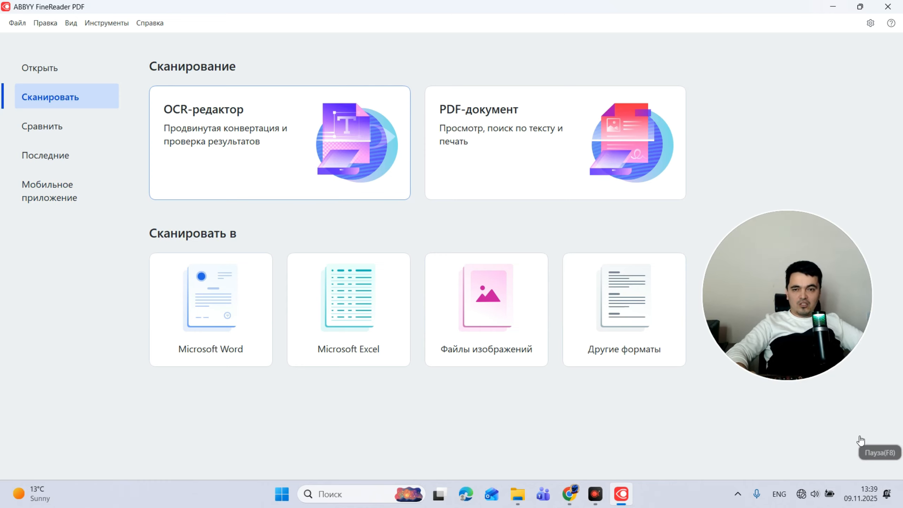
left_click(674, 431)
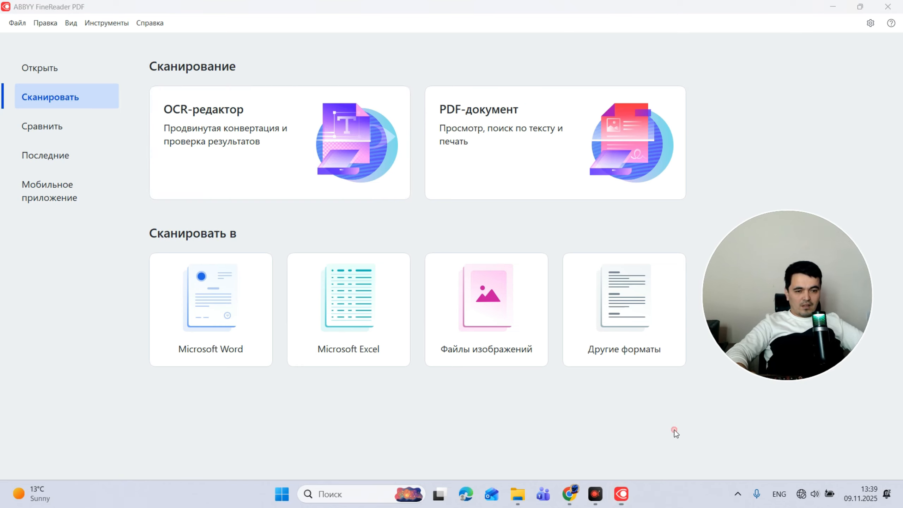
left_click(678, 440)
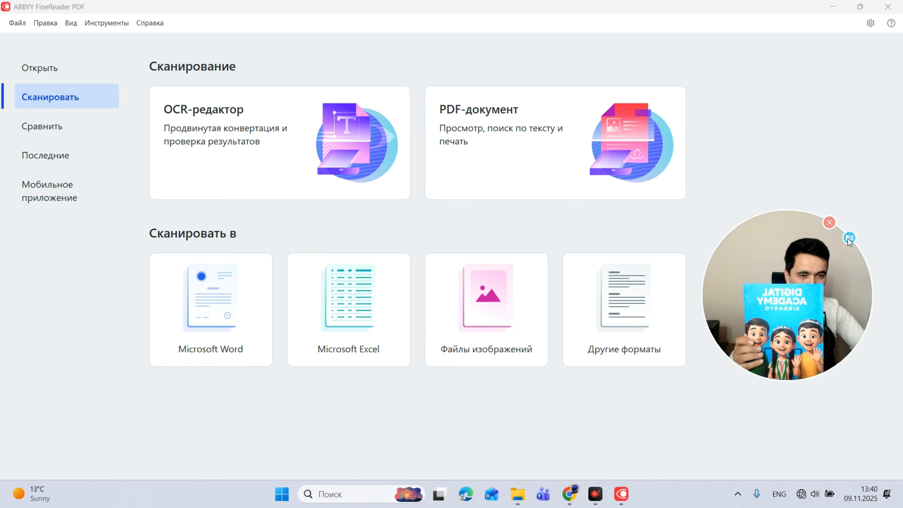
left_click(849, 238)
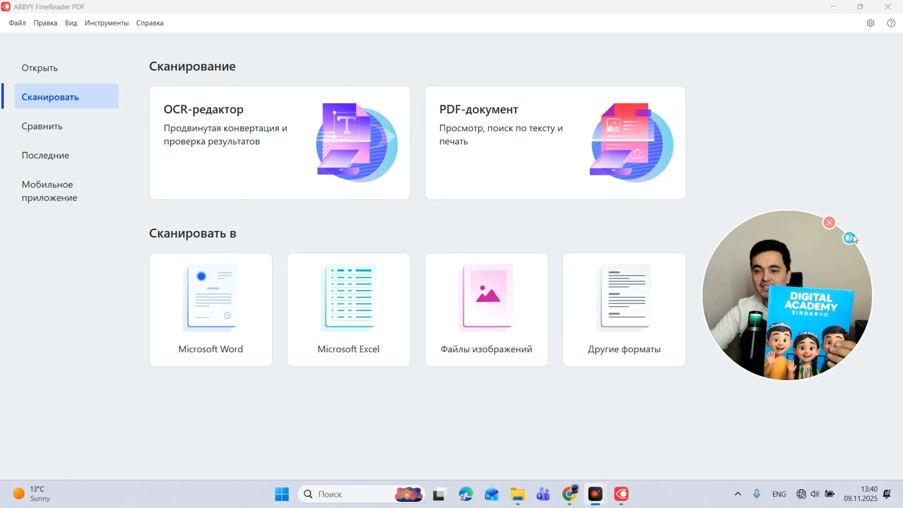
left_click(849, 238)
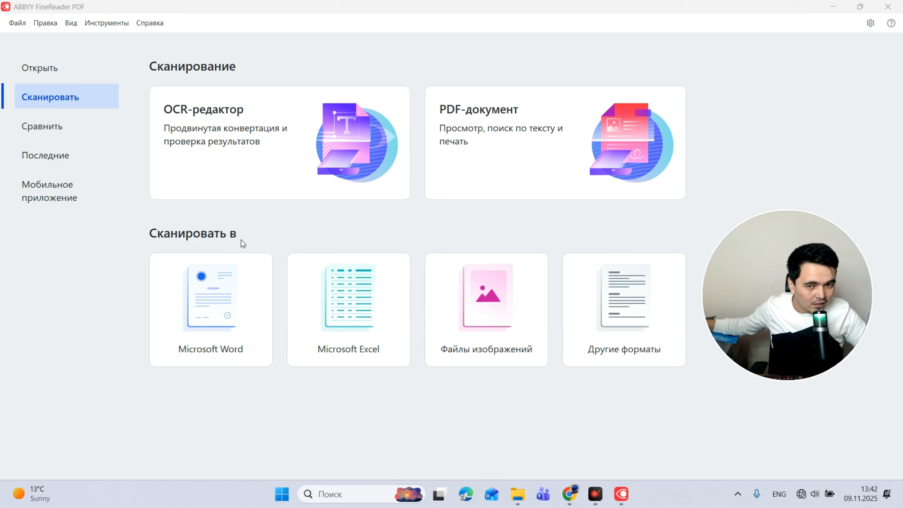
Try to open the EPSON L3250 Series (TWAIN) scanner for scanning to Microsoft Word
left_click(212, 278)
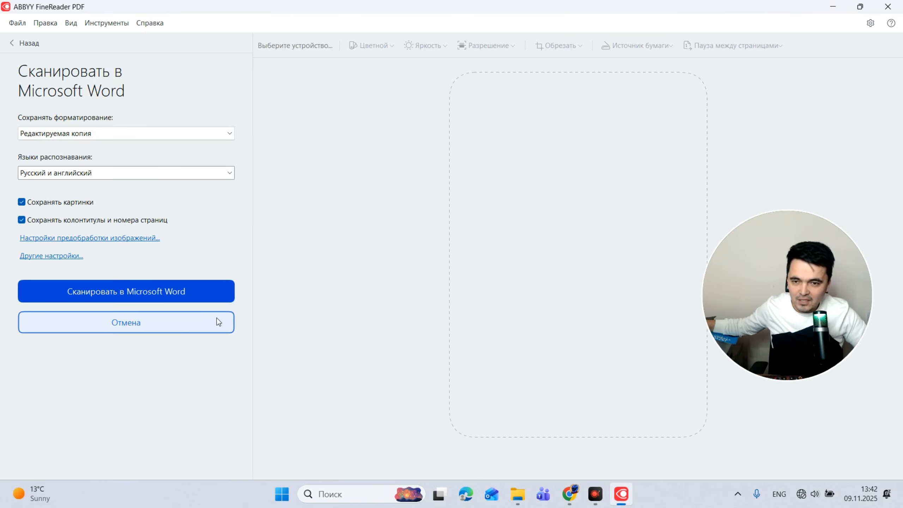
left_click(210, 299)
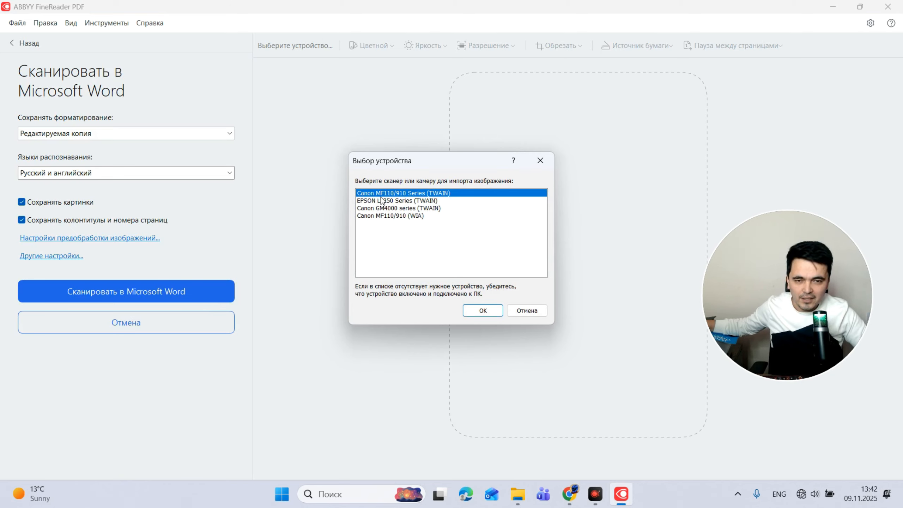
left_click(391, 201)
left_click(468, 310)
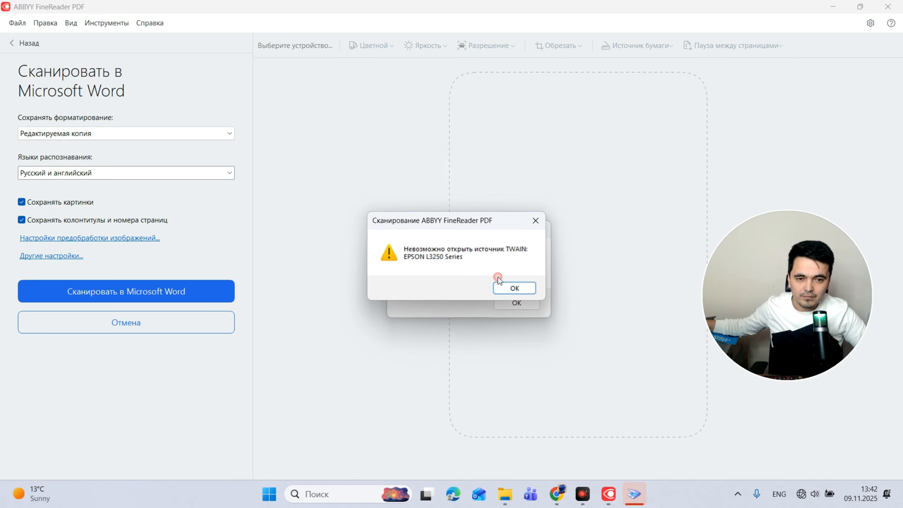
left_click(498, 288)
left_click(501, 303)
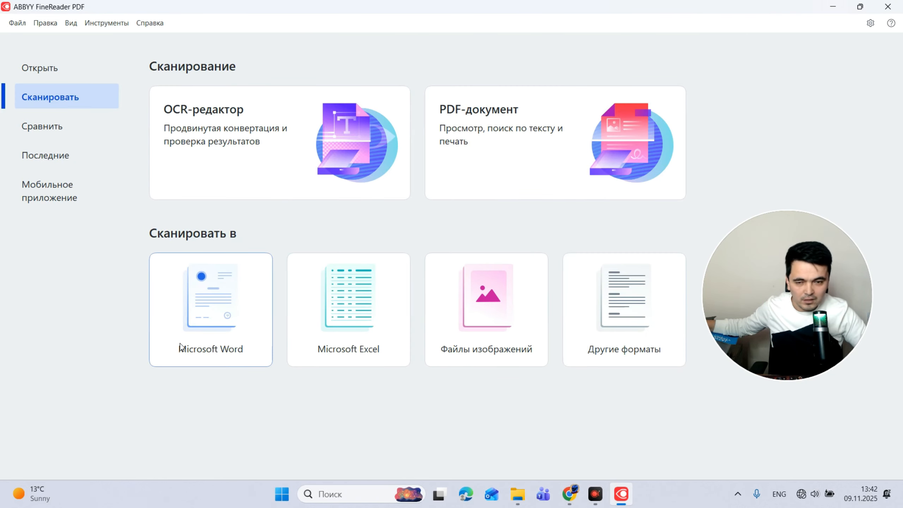
left_click(771, 312)
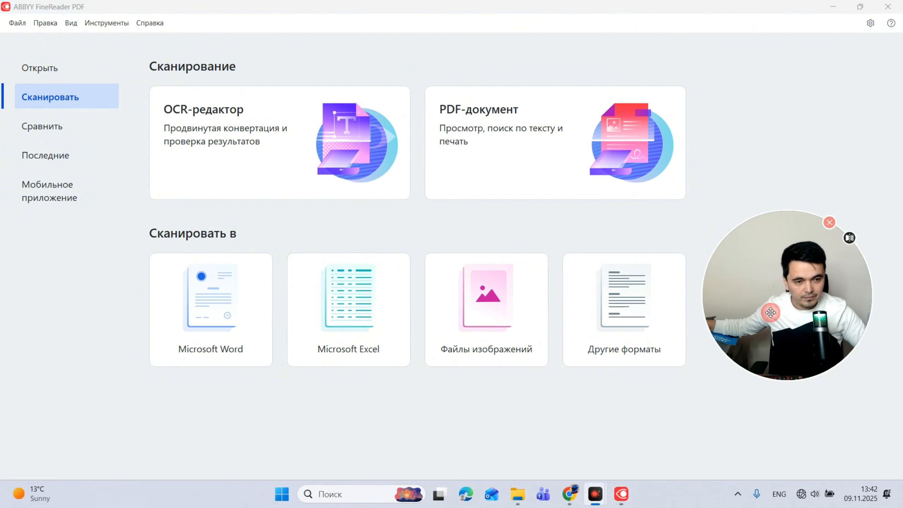
left_click(857, 441)
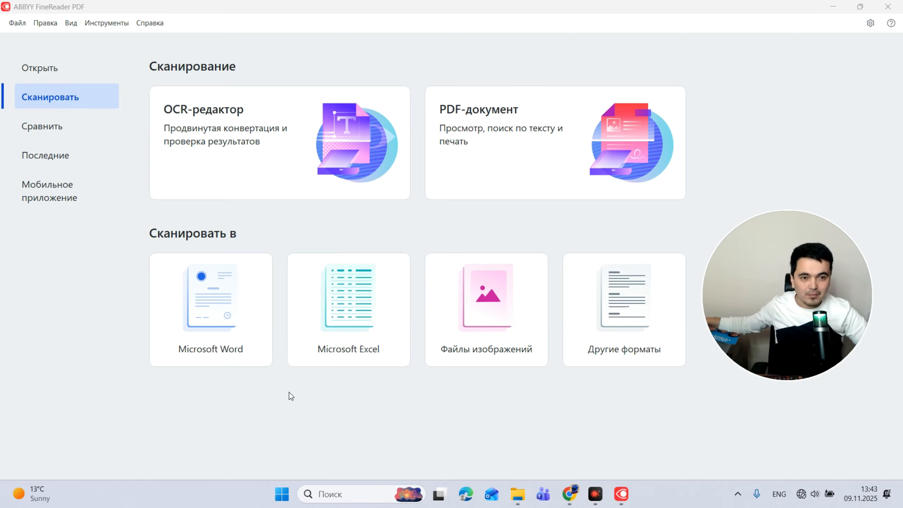
Set up a scan to Microsoft Word with EPSON L3250 Series (TWAIN) as the scanning device
left_click(206, 313)
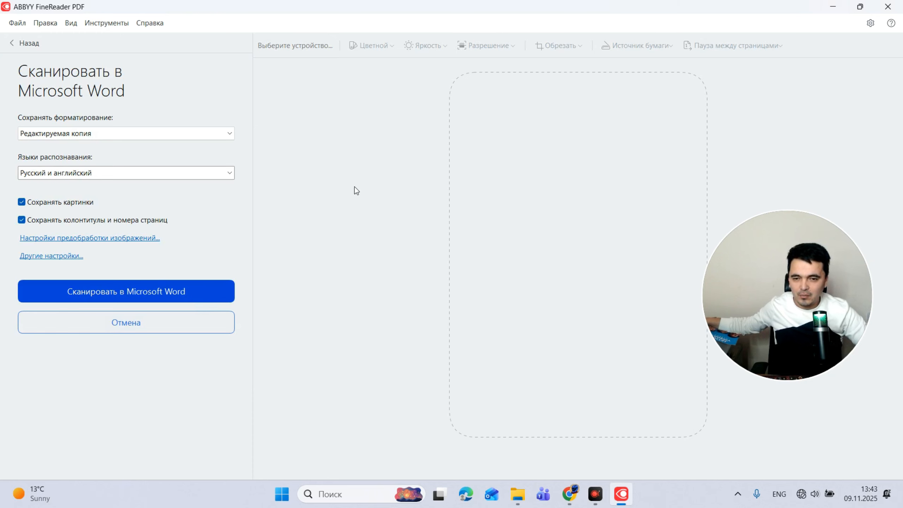
left_click(400, 202)
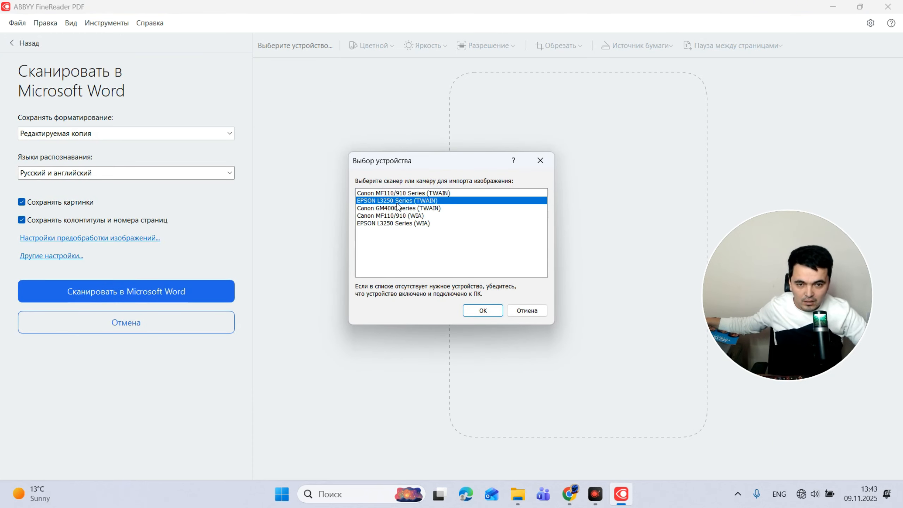
left_click(482, 310)
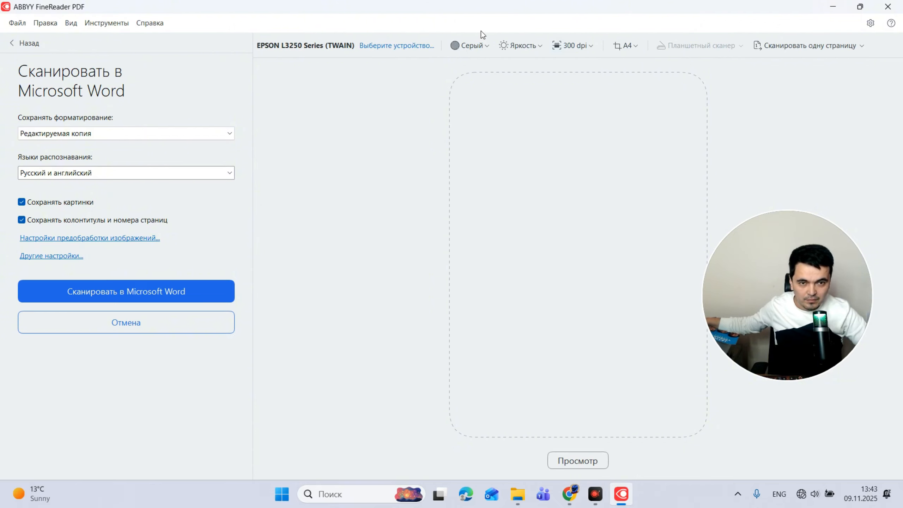
Set the scan colour mode to "Цветной" and the resolution to 300 dpi
left_click(470, 46)
left_click(484, 62)
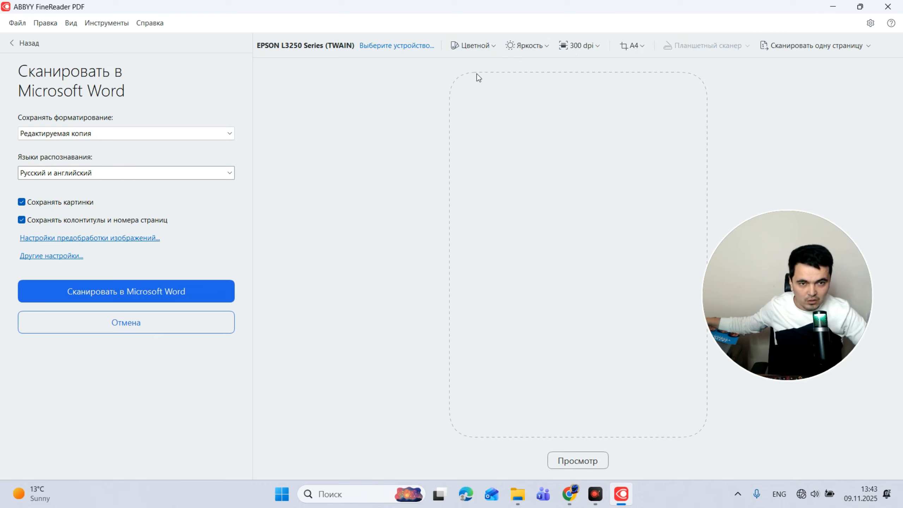
left_click(562, 49)
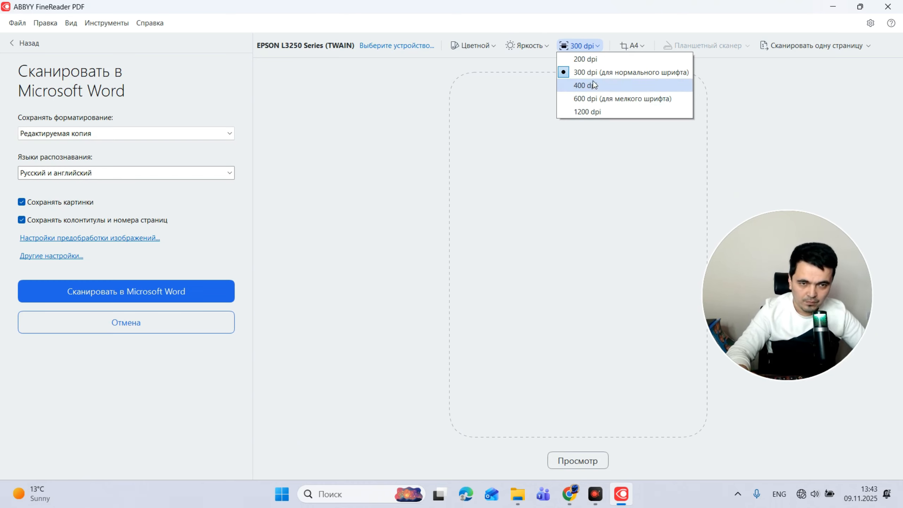
left_click(585, 74)
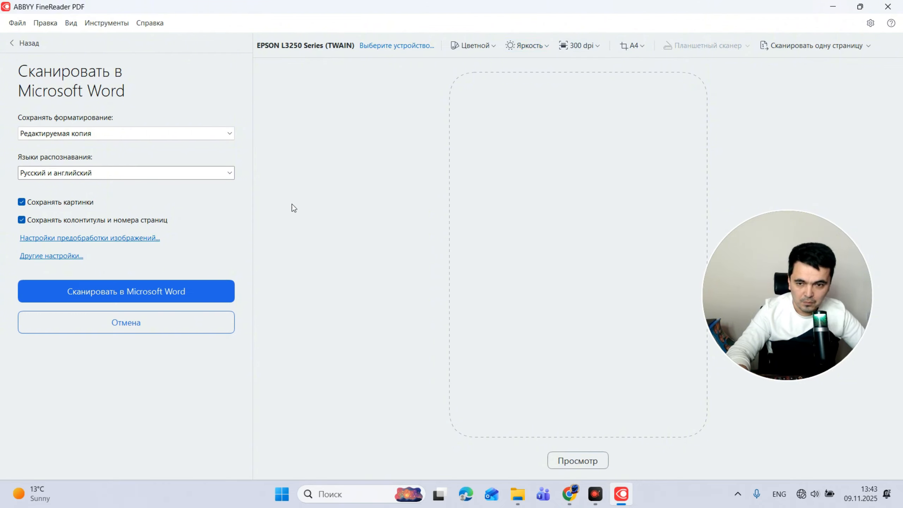
Scan one page to Microsoft Word and save the recognised document as Untitled (.docx) in the "Документы" folder
left_click(66, 289)
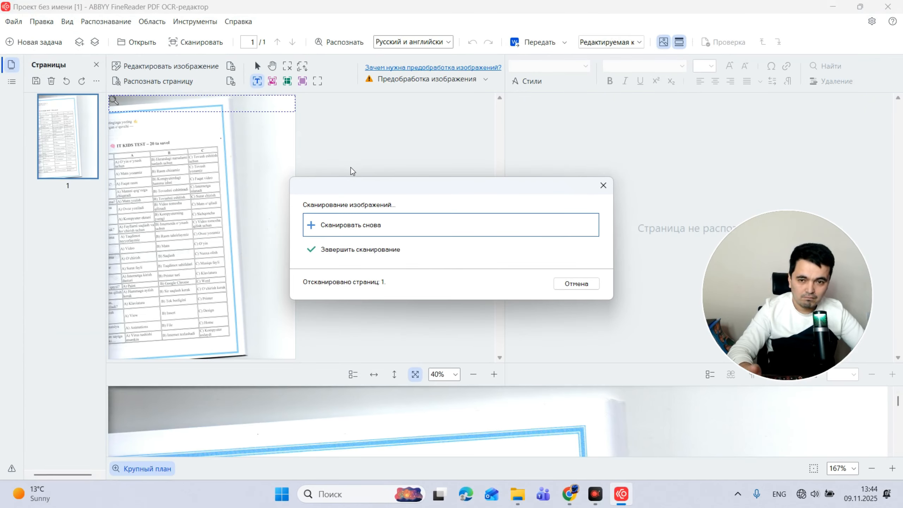
left_click(365, 253)
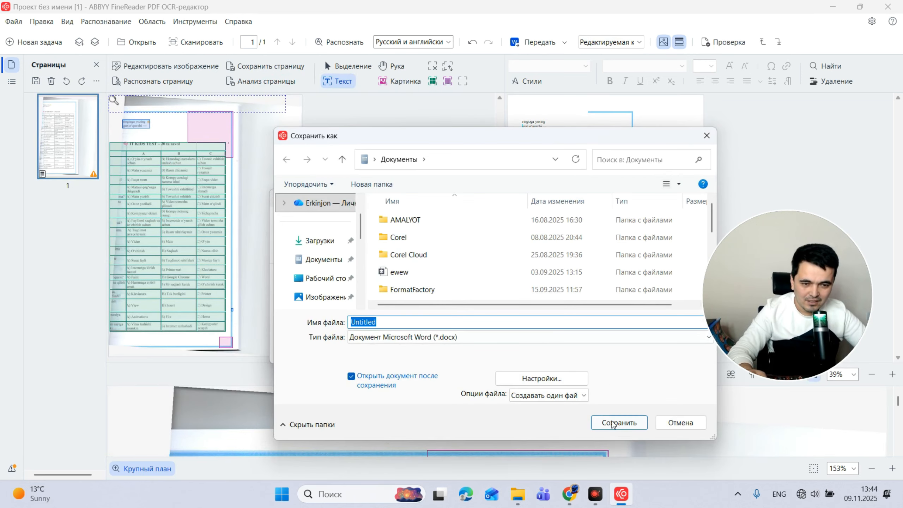
left_click(613, 423)
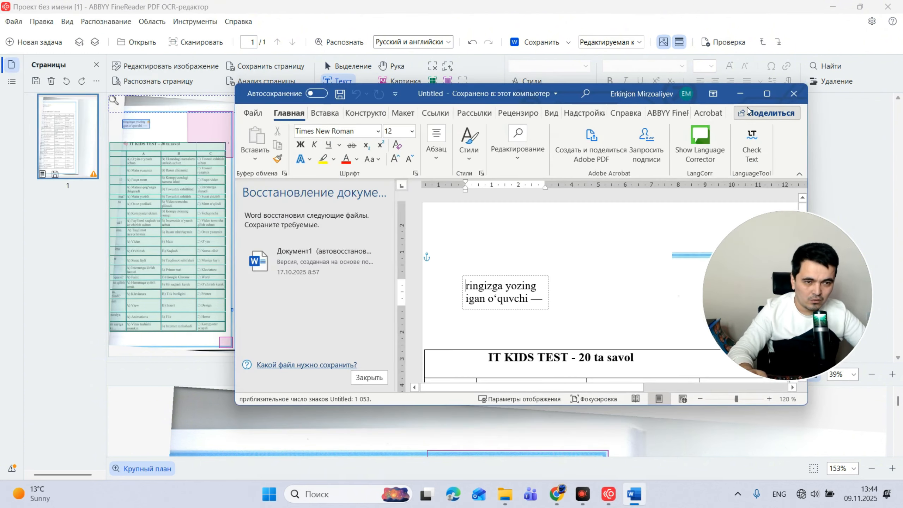
Insert "DASDAD" in the first answer of column B in the Word document and delete the blue corner-frame picture above the table
left_click(758, 99)
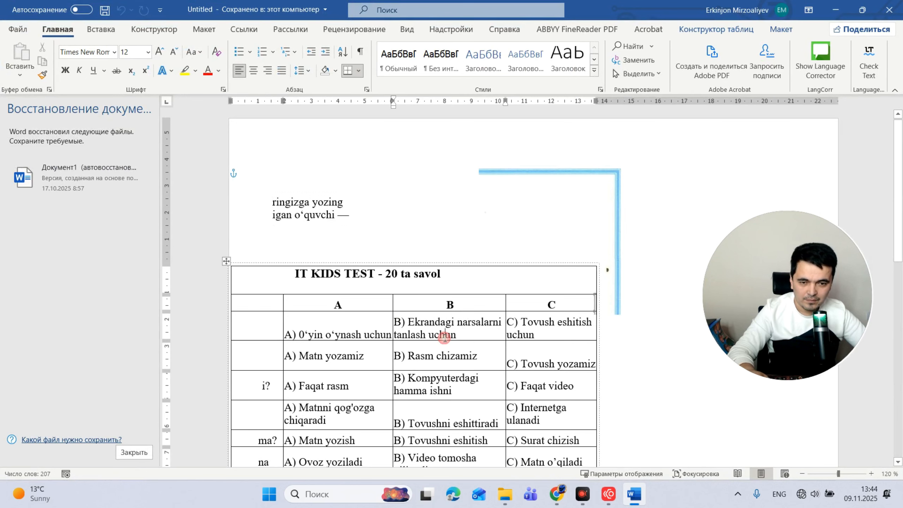
type("ASDAD")
left_click(580, 180)
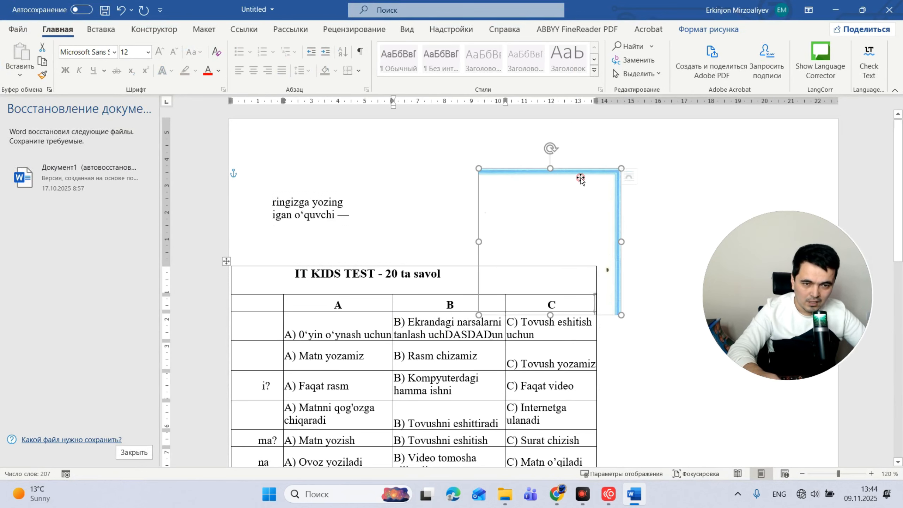
key("Delete")
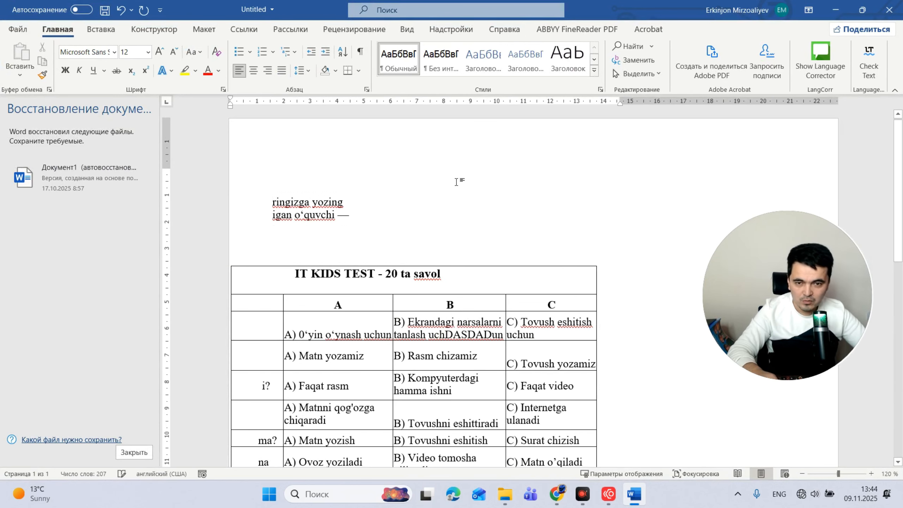
Look through the converted table, close Word with the recovered files kept for its next launch, and dismiss the conversion report
scroll(451, 196, "down", 10)
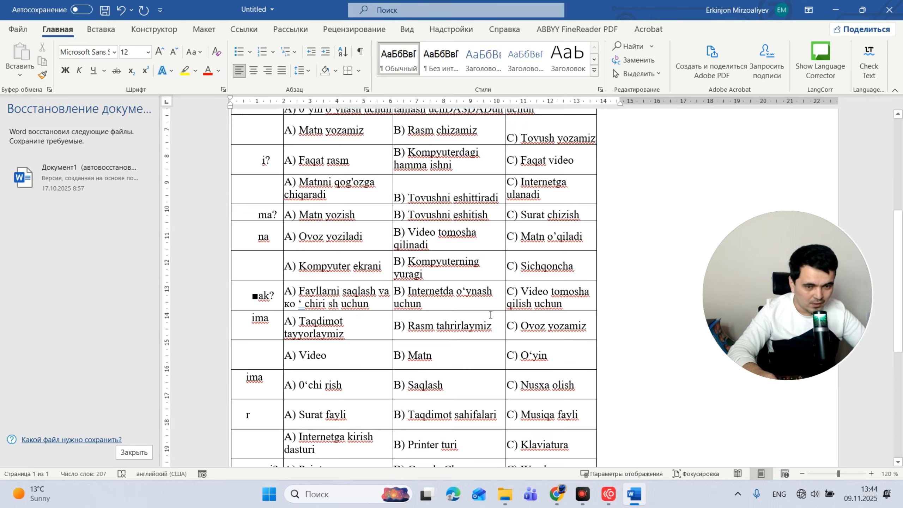
scroll(344, 333, "down", 5)
scroll(336, 283, "down", 5)
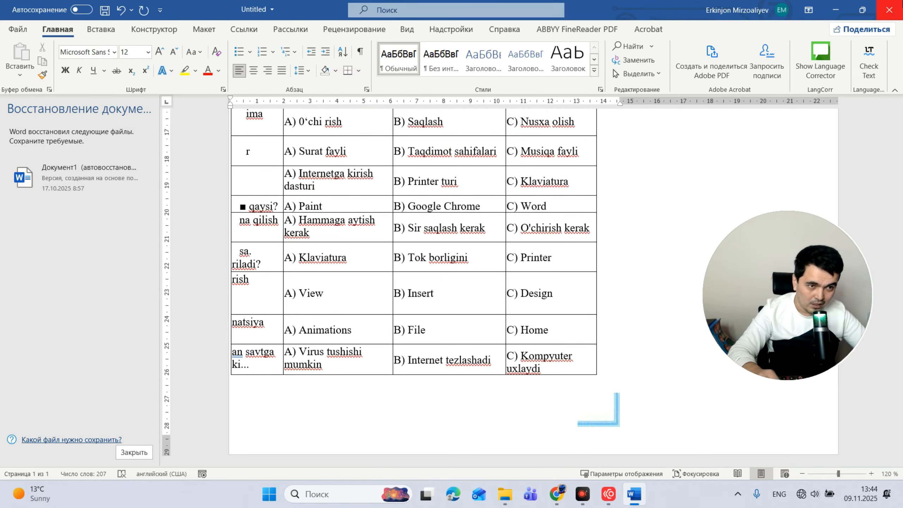
key("ctrl+w")
left_click(451, 272)
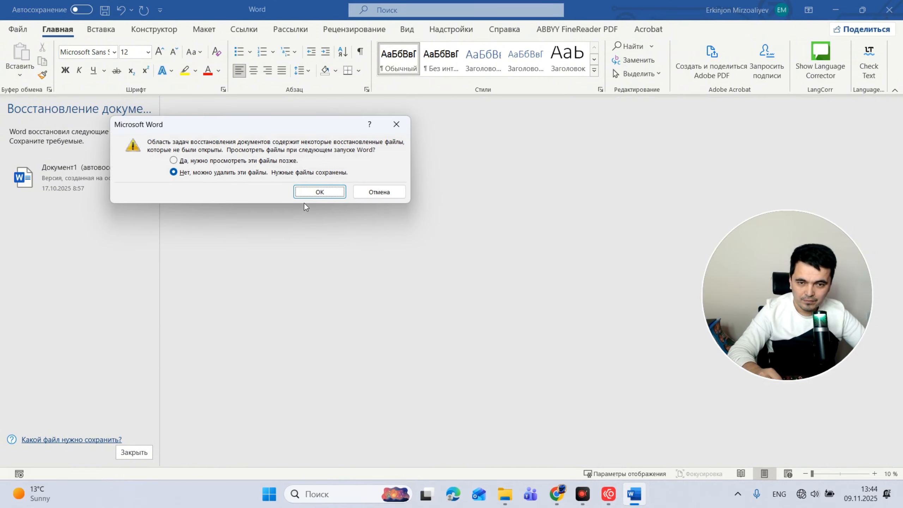
left_click(235, 163)
left_click(320, 192)
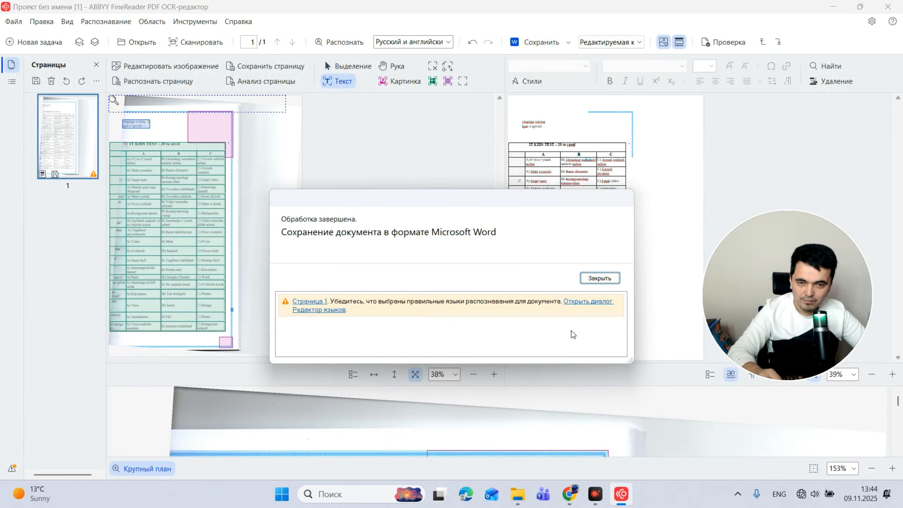
left_click(602, 281)
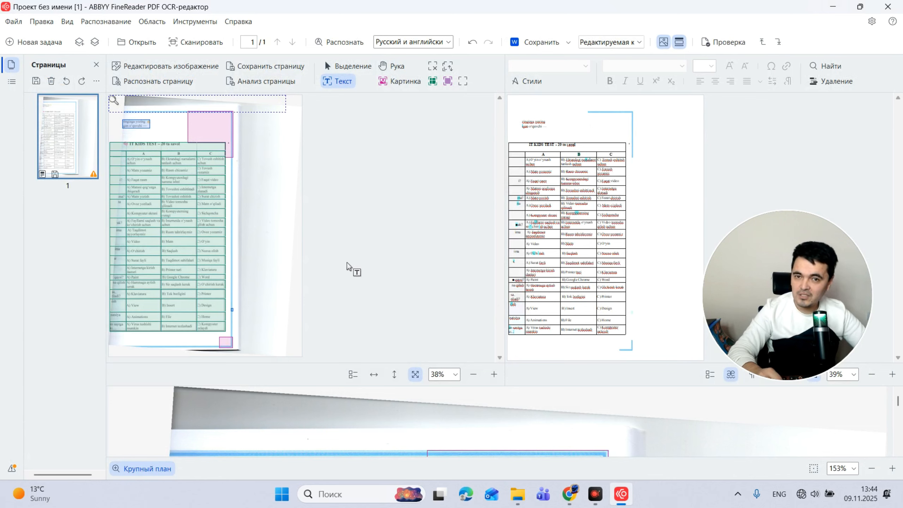
Start scanning another page into the open OCR editor project
left_click(48, 47)
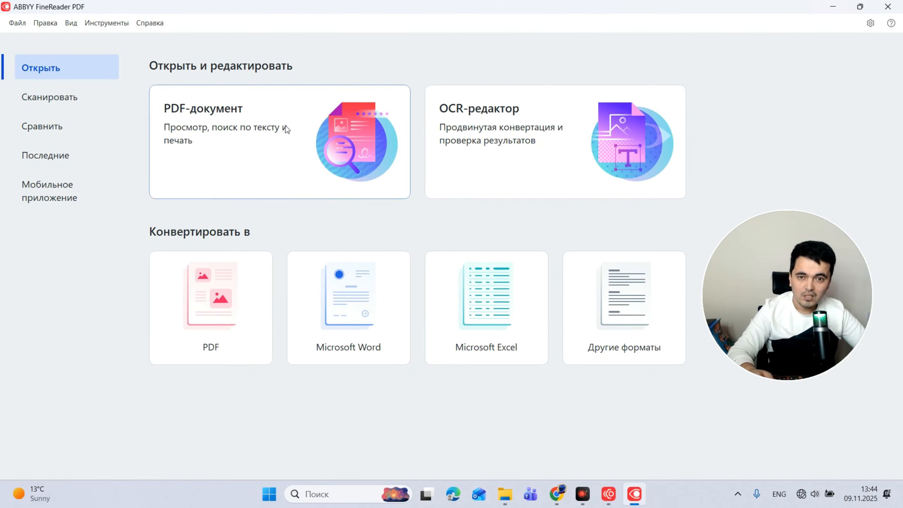
left_click(888, 7)
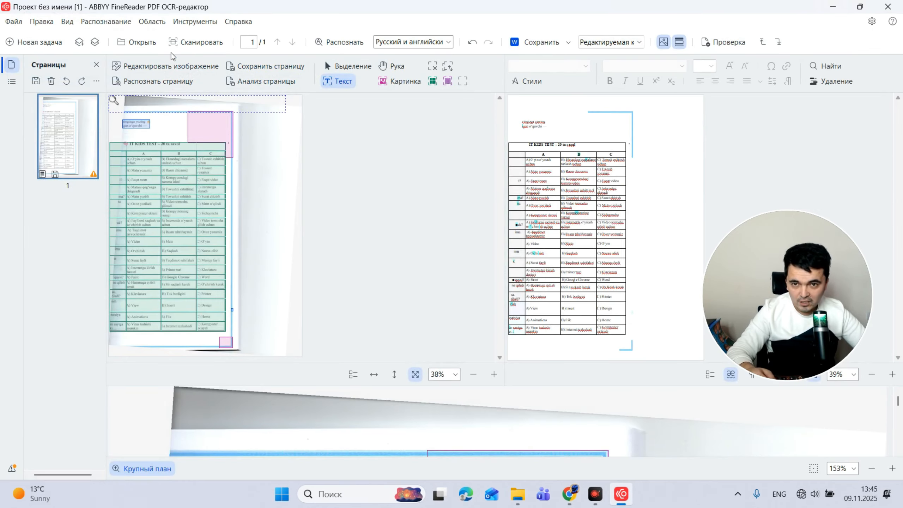
left_click(193, 43)
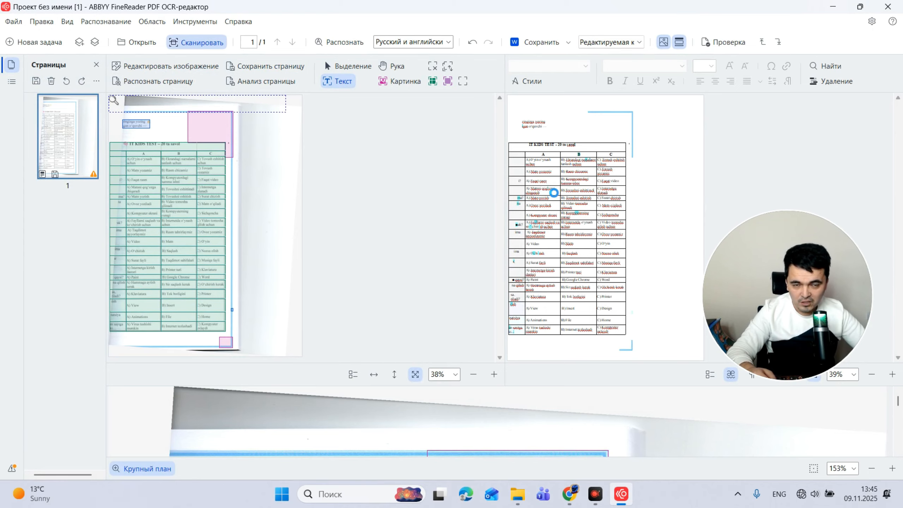